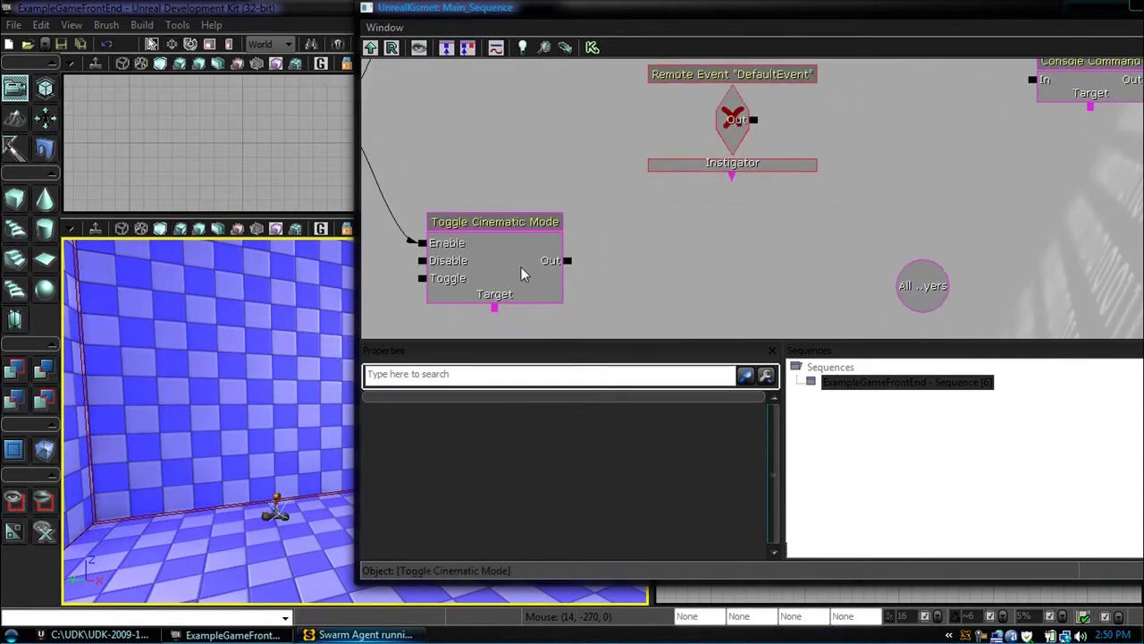
Connect the Toggle Cinematic Mode node's Target connector to the All Players variable node.
drag(623, 273, 504, 262)
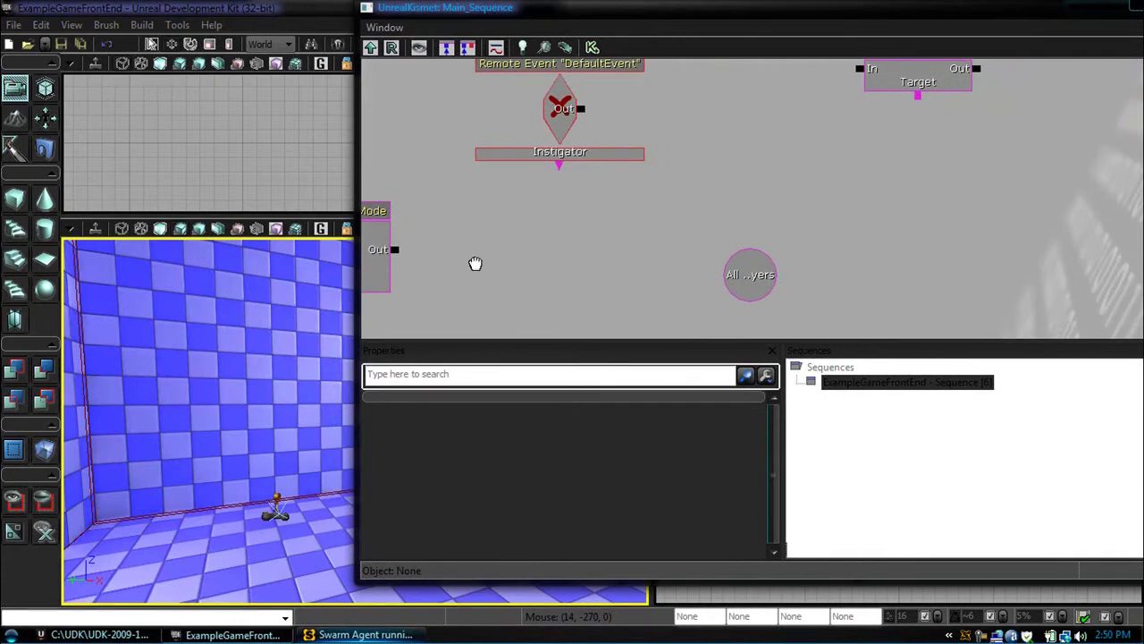
drag(401, 265, 490, 247)
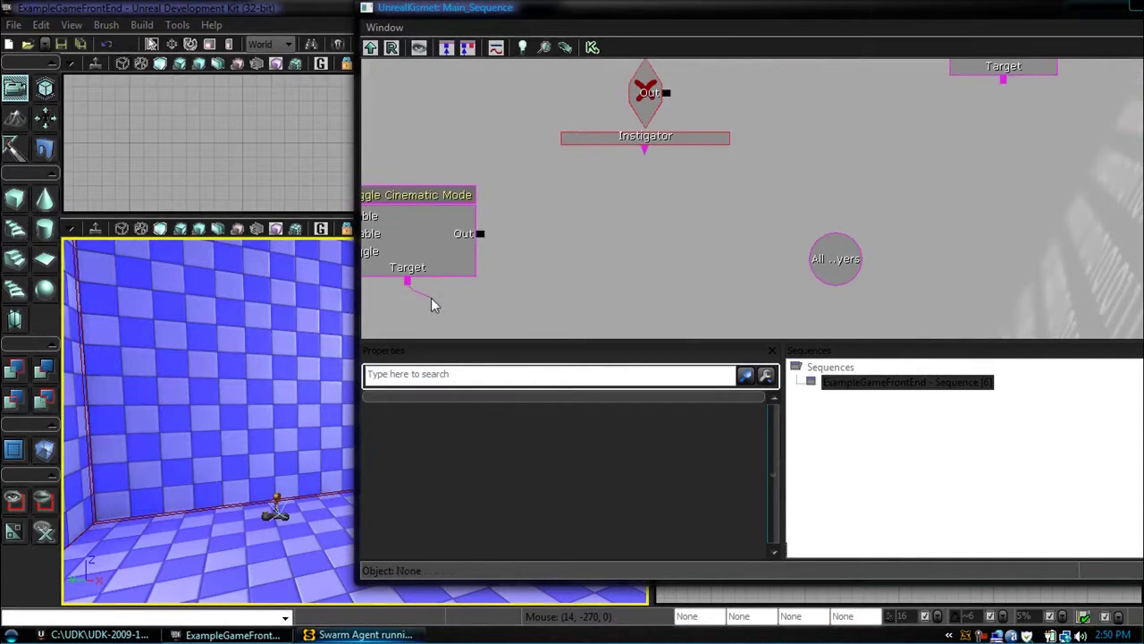
drag(431, 305, 838, 264)
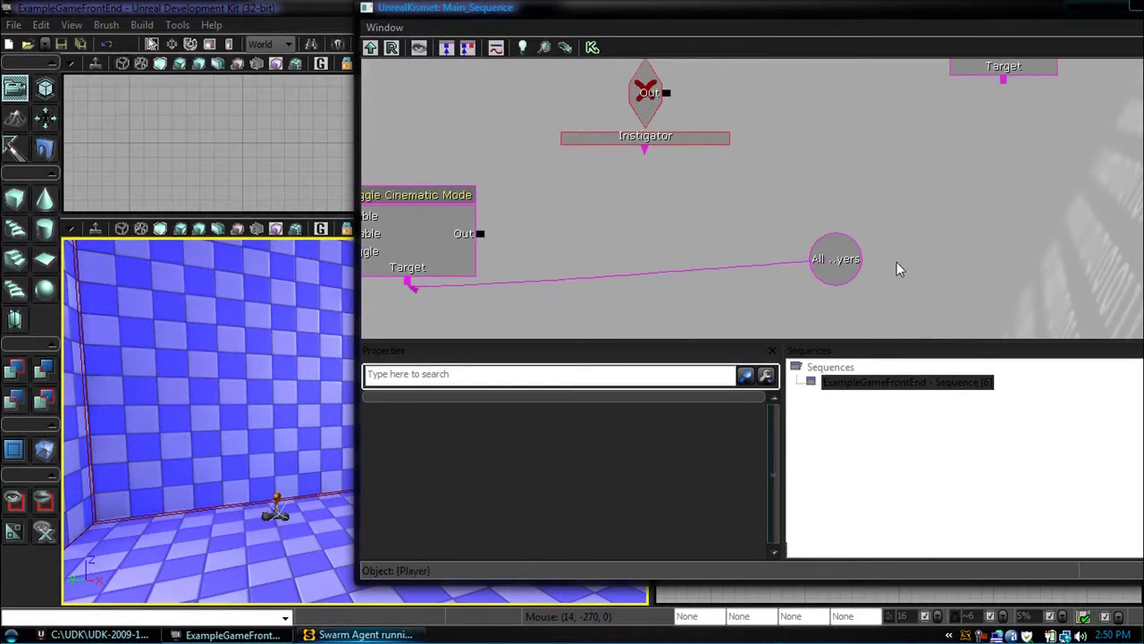
drag(747, 149, 590, 197)
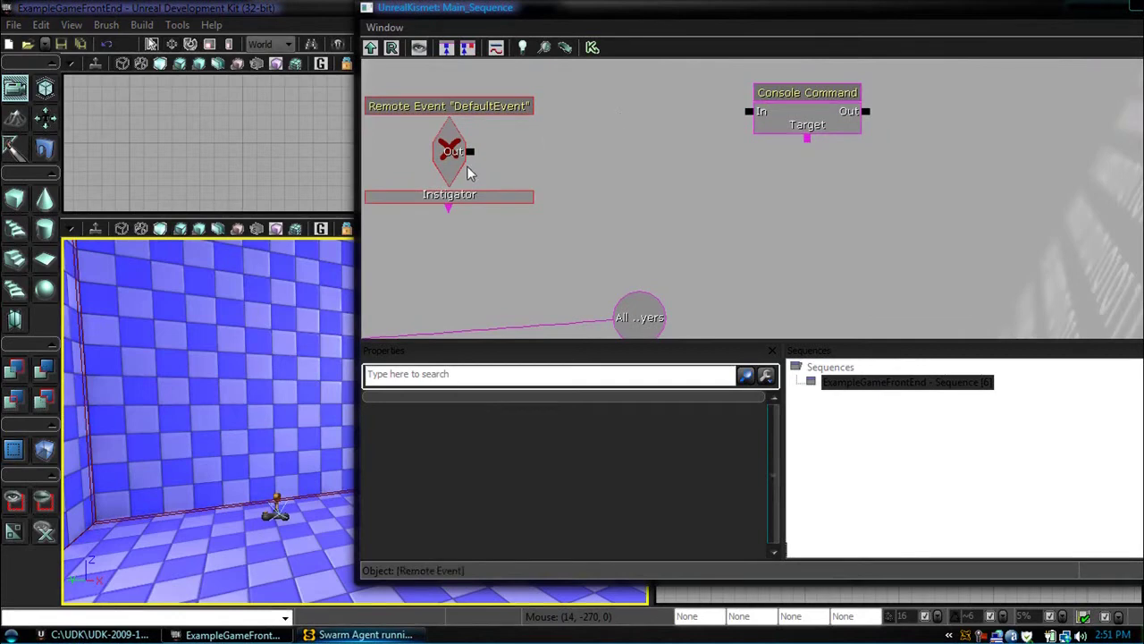
Change the Remote Event's Event Name property from DefaultEvent to OpenYourLevel.
click(440, 119)
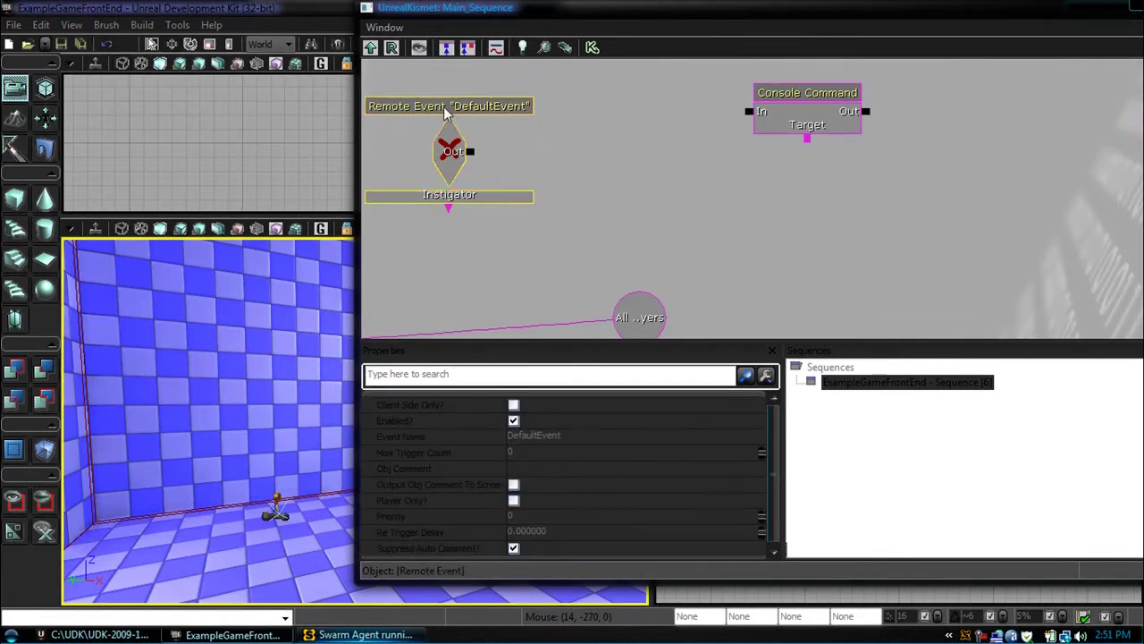
click(577, 437)
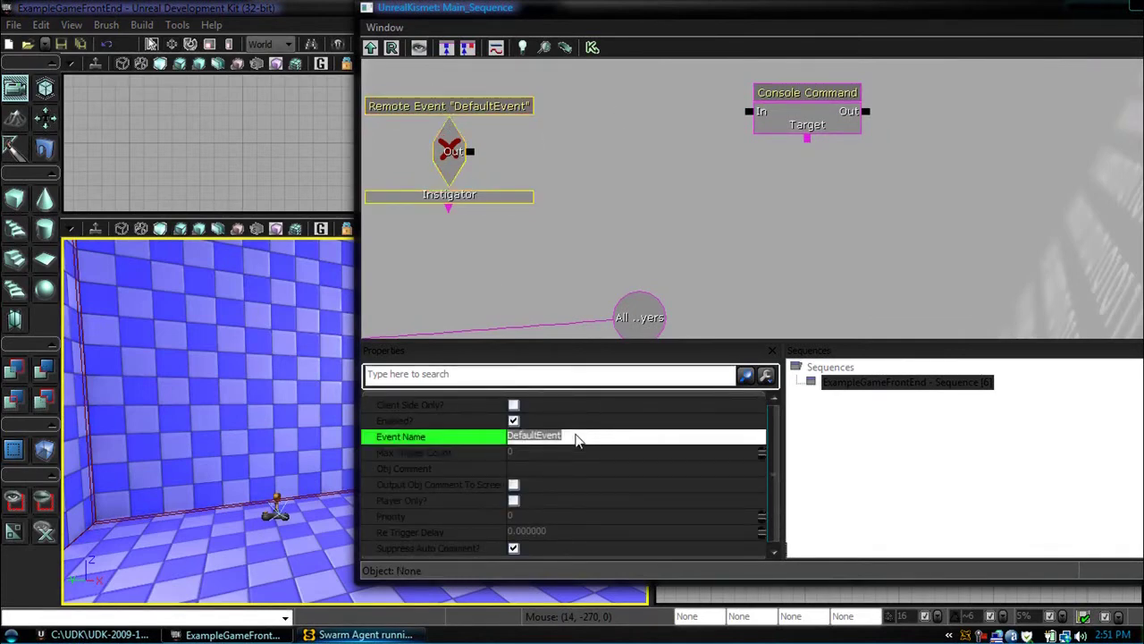
text(OpenYourLevel)
key(Return)
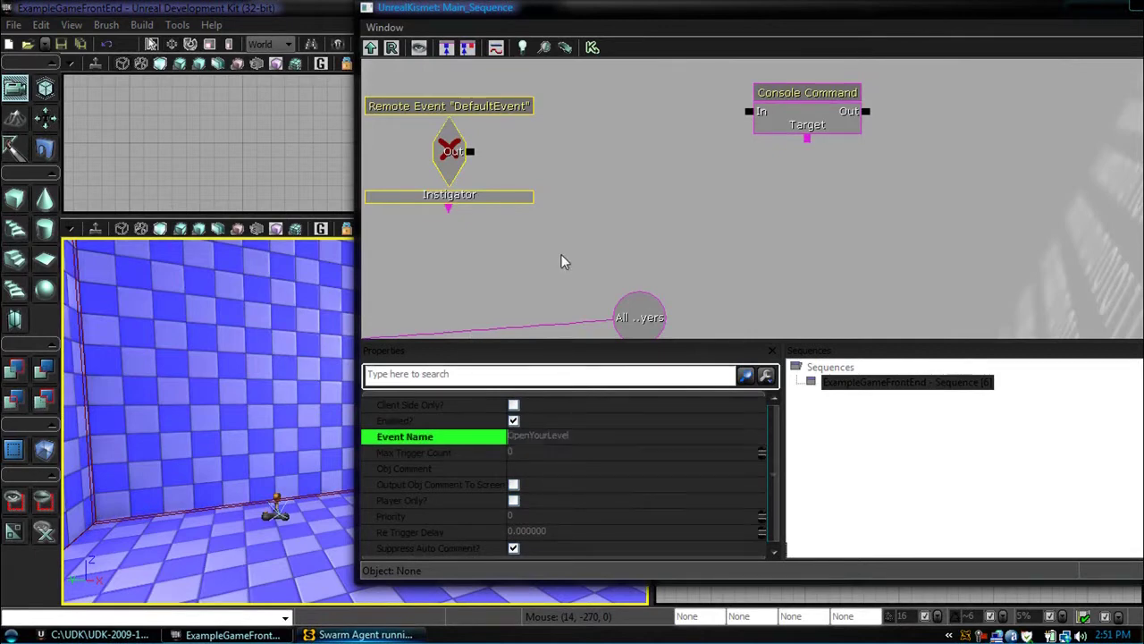
click(561, 258)
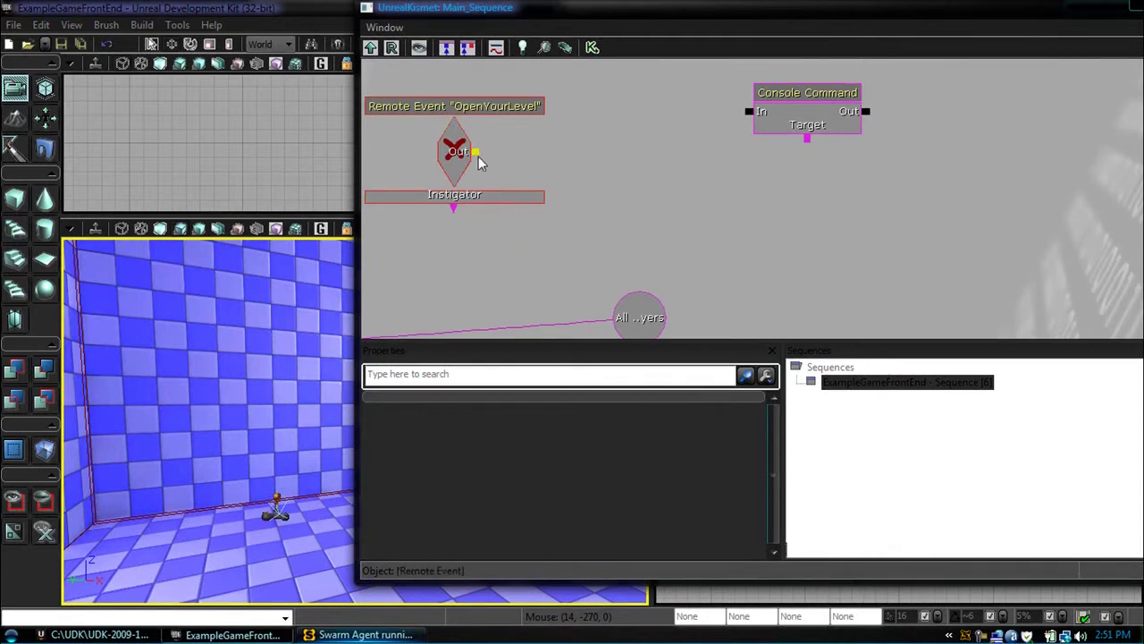
Wire the Remote Event's Out to Console Command's In, and Console Command's Target to All Players.
drag(488, 155, 749, 111)
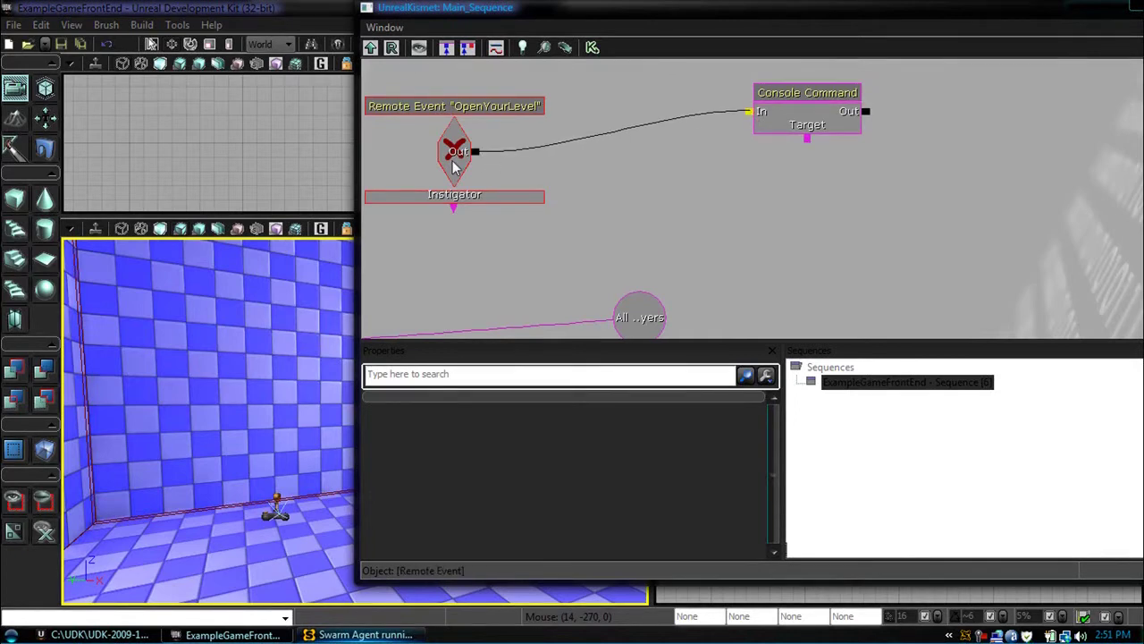
drag(475, 153, 756, 115)
drag(732, 222, 650, 180)
drag(725, 97, 585, 277)
drag(656, 251, 585, 314)
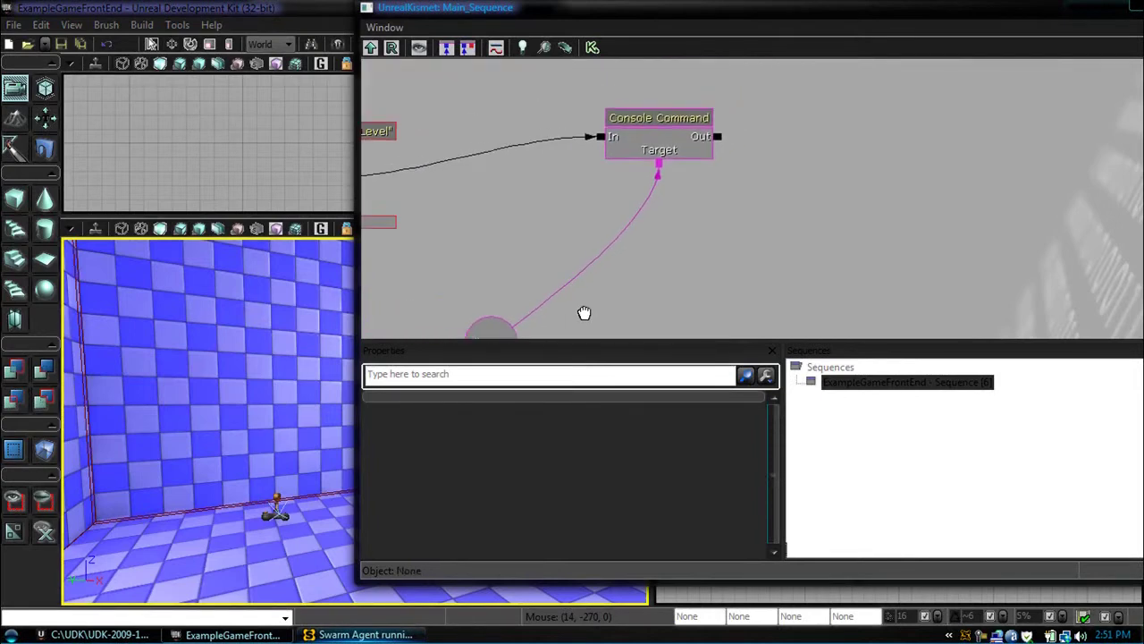
click(645, 118)
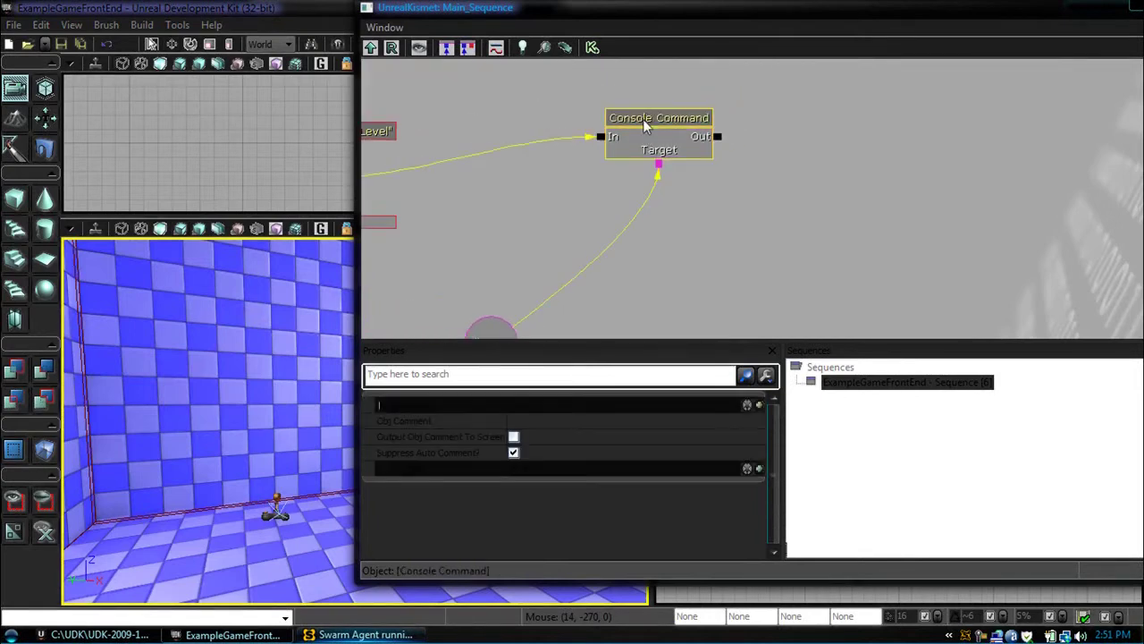
Add Commands entry [0] reading 'Open MG-examplegamelevel' to the Console Command.
click(381, 407)
click(530, 422)
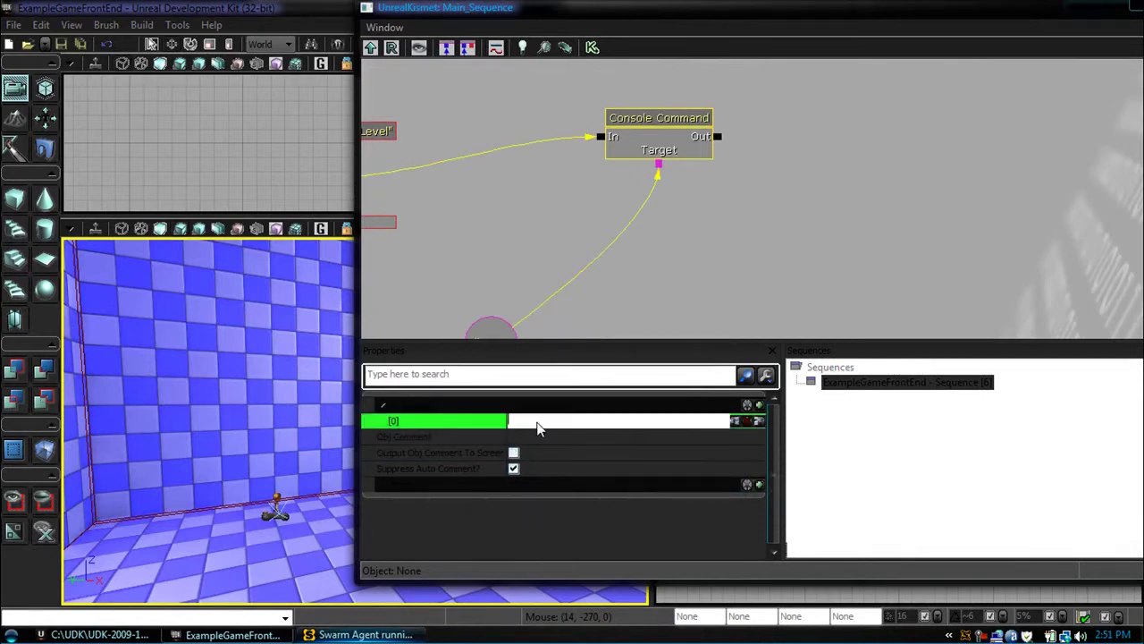
text(Open MG-examplegamelevel)
click(676, 296)
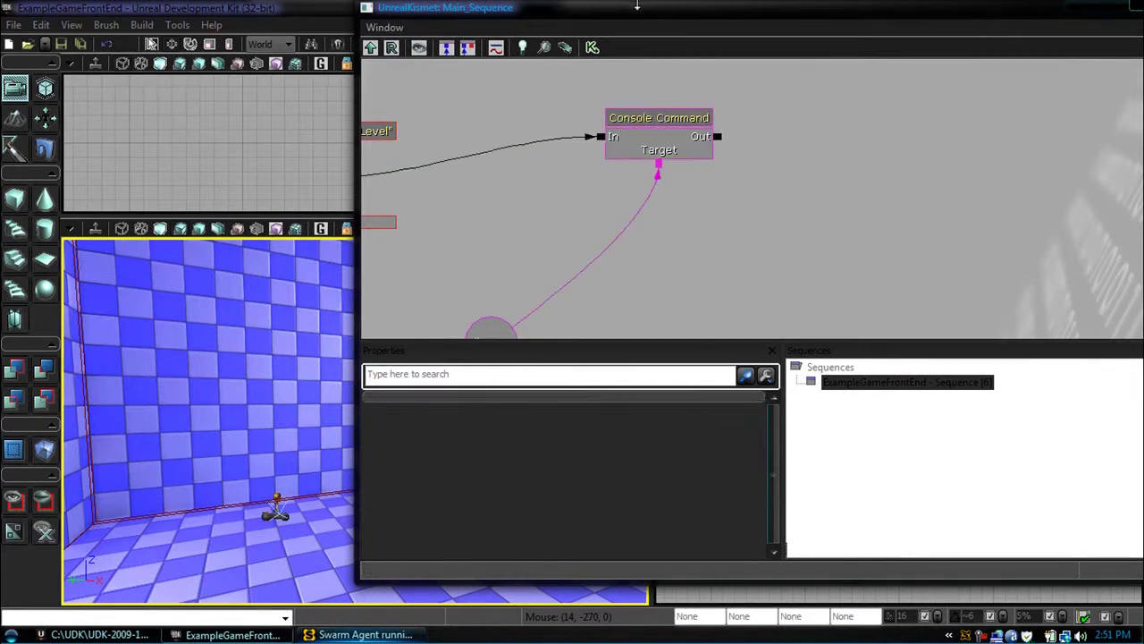
Close Kismet, save ExampleGameFrontEnd.udk, and exit the UDK editor.
drag(630, 12, 283, 71)
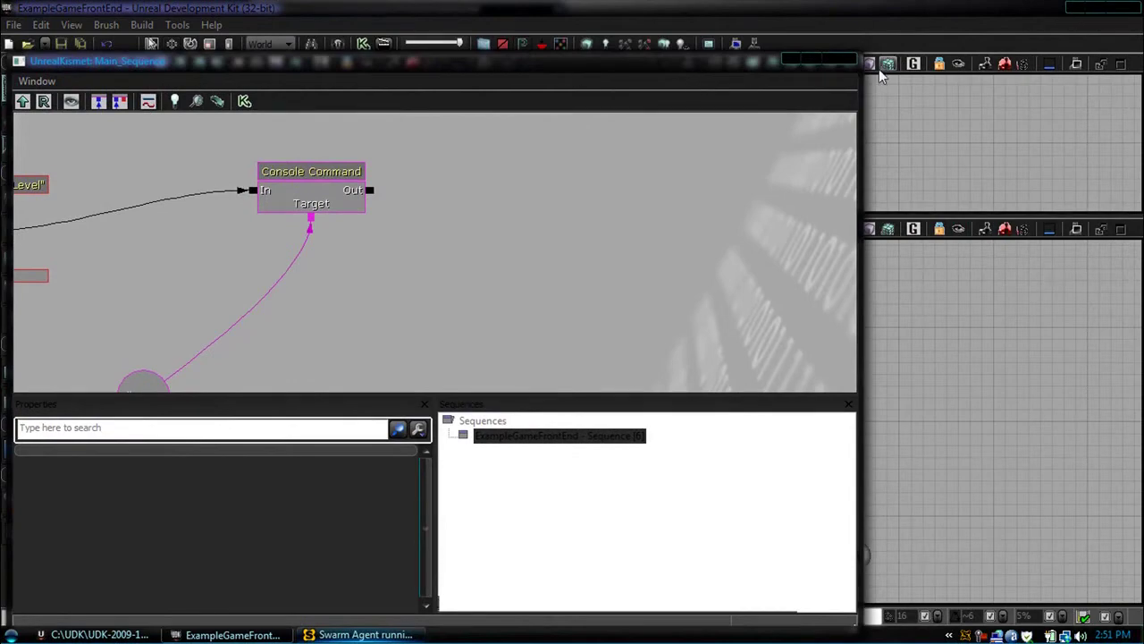
click(843, 60)
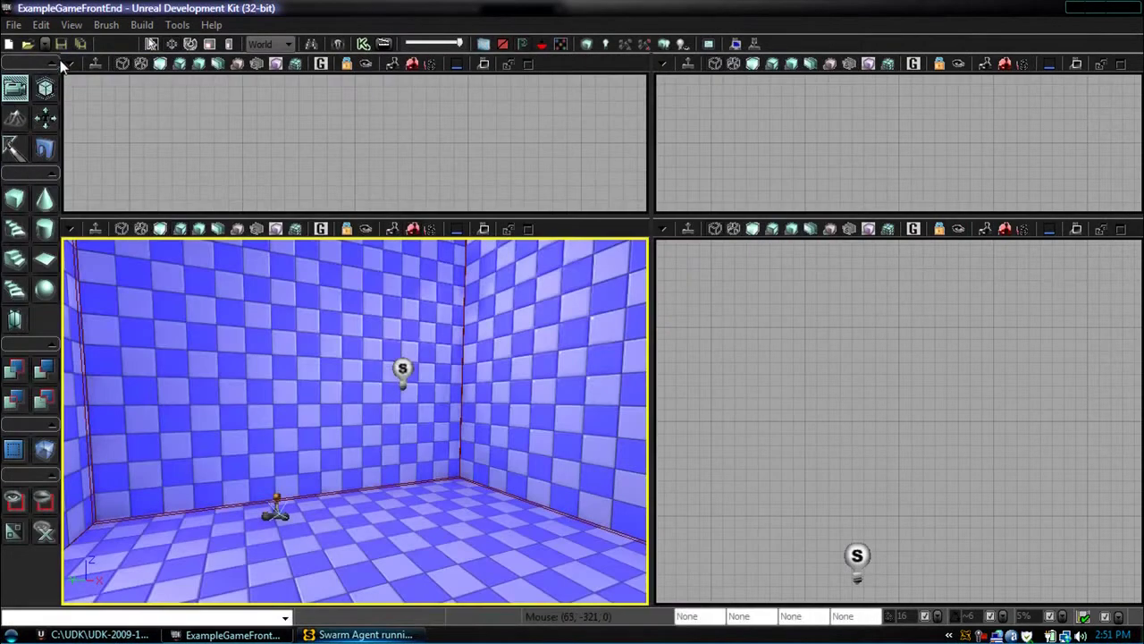
click(80, 43)
click(1125, 7)
Browse from Computer to C:\UDK\UDK-2009-11\UTGame\Localization\INT in Explorer.
click(11, 635)
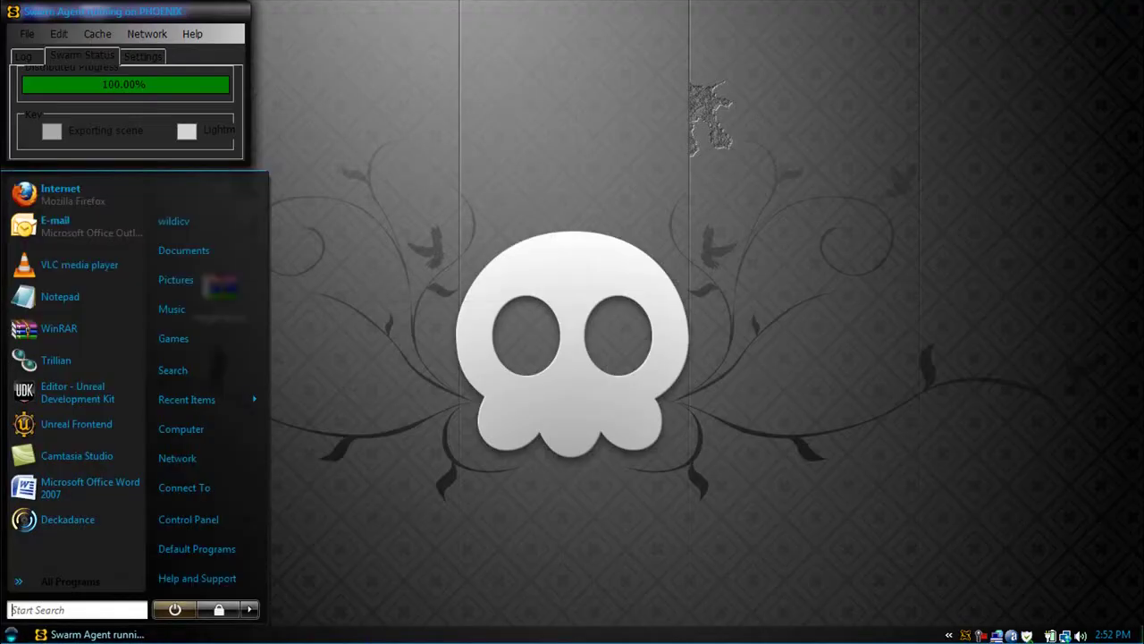
click(195, 417)
drag(330, 34, 761, 87)
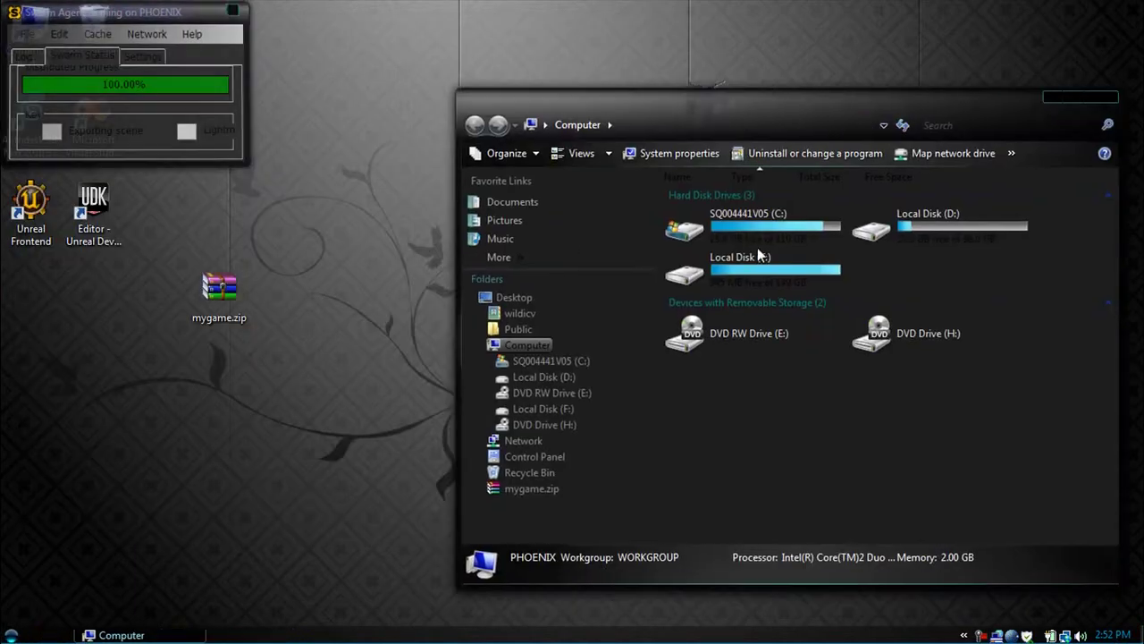
double_click(762, 225)
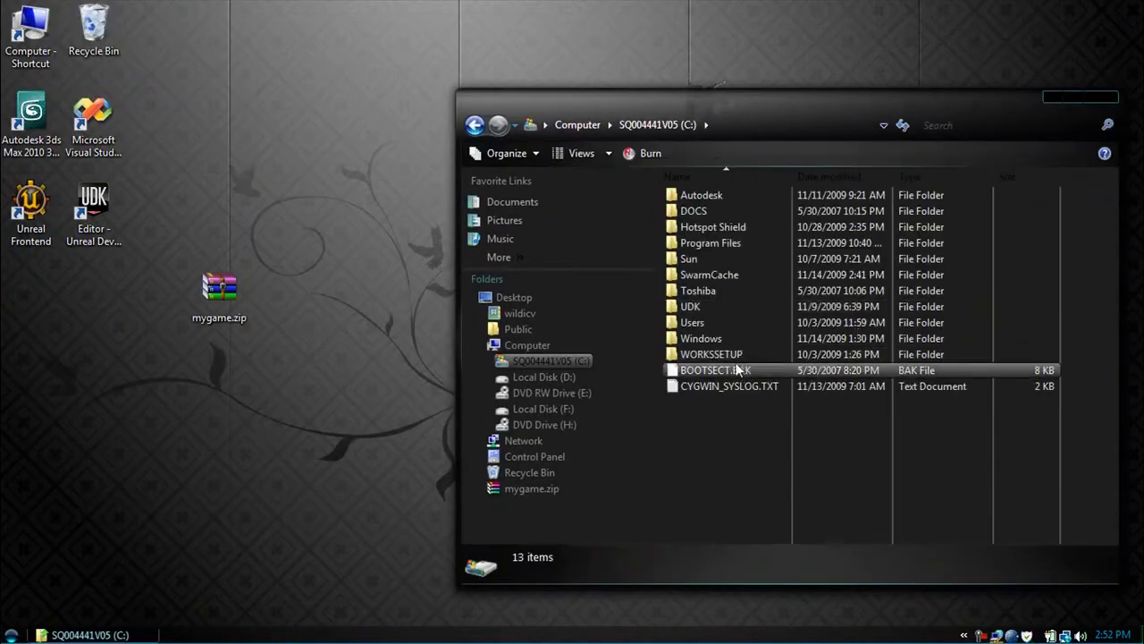
double_click(729, 310)
double_click(743, 210)
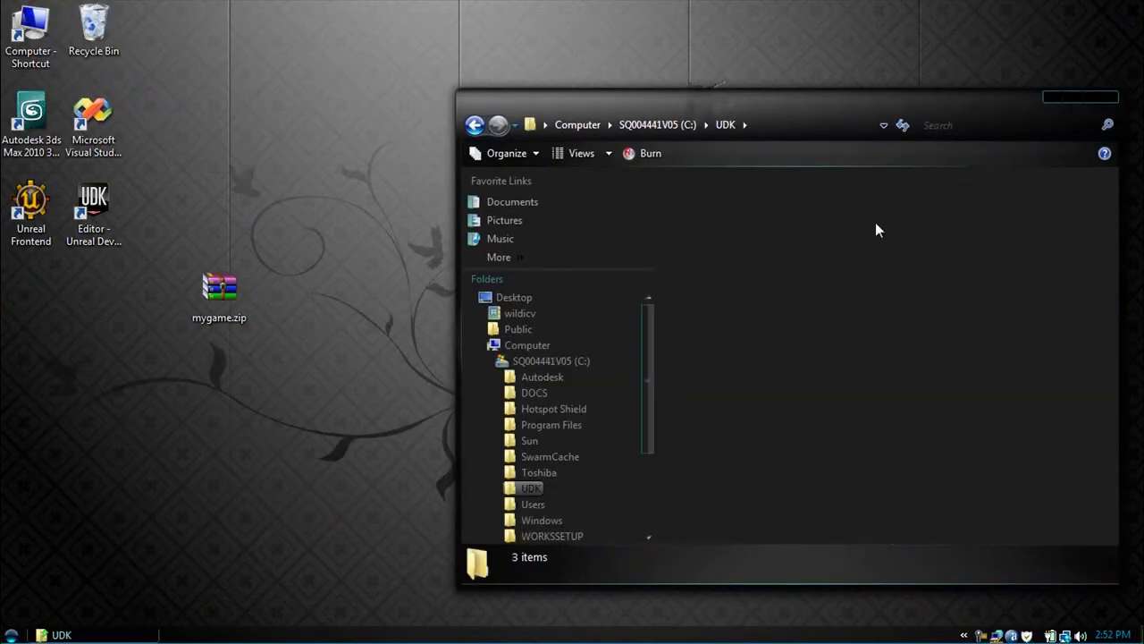
double_click(967, 255)
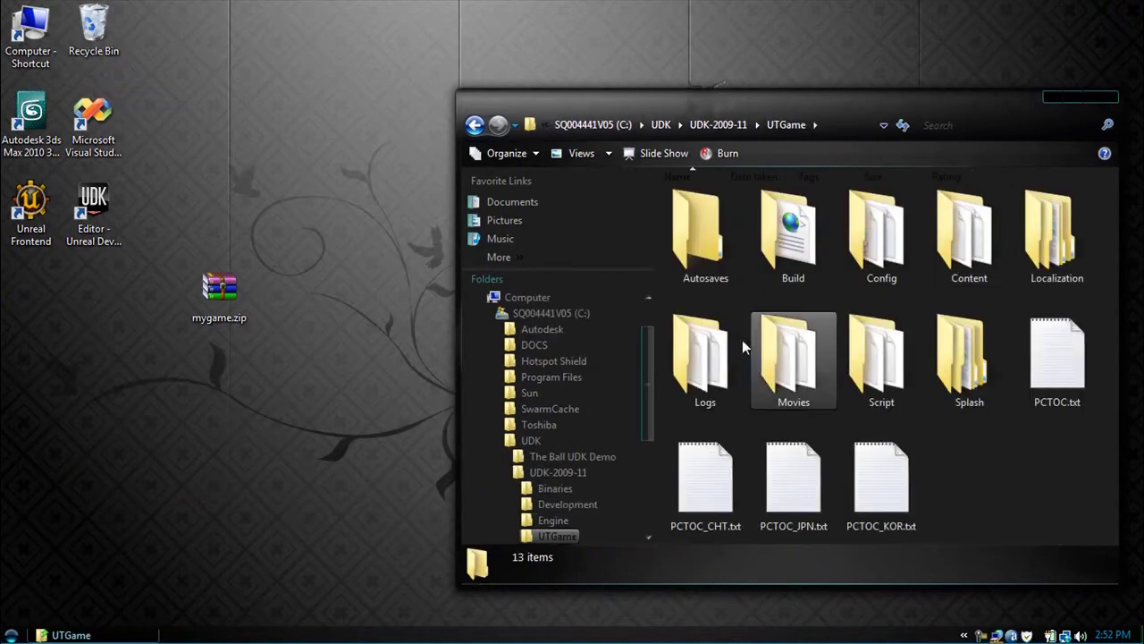
double_click(1080, 265)
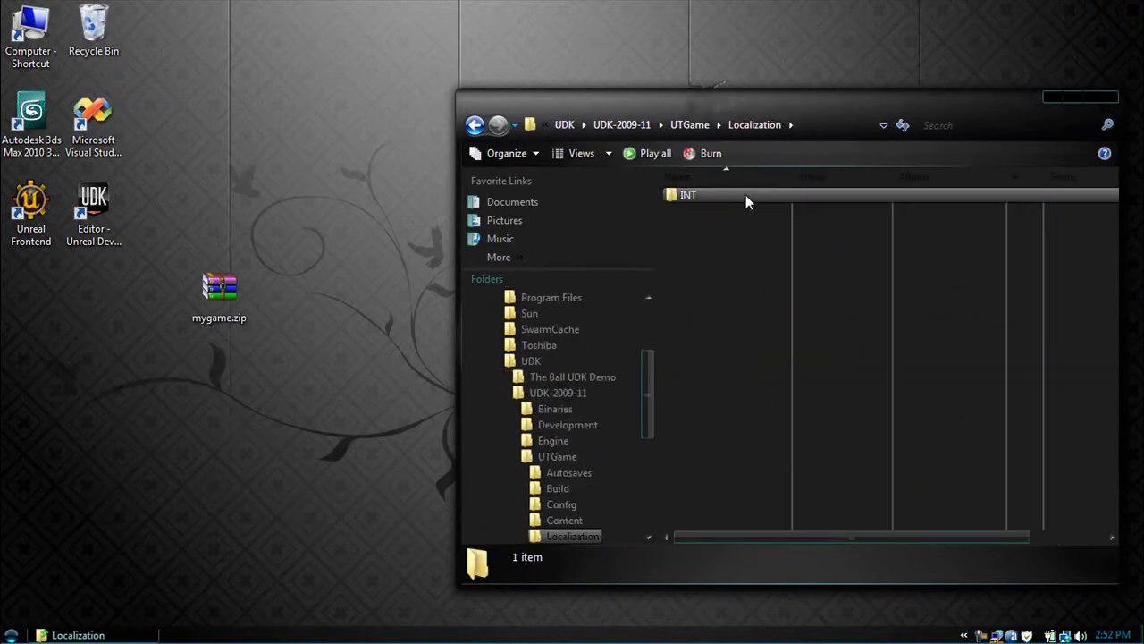
double_click(745, 195)
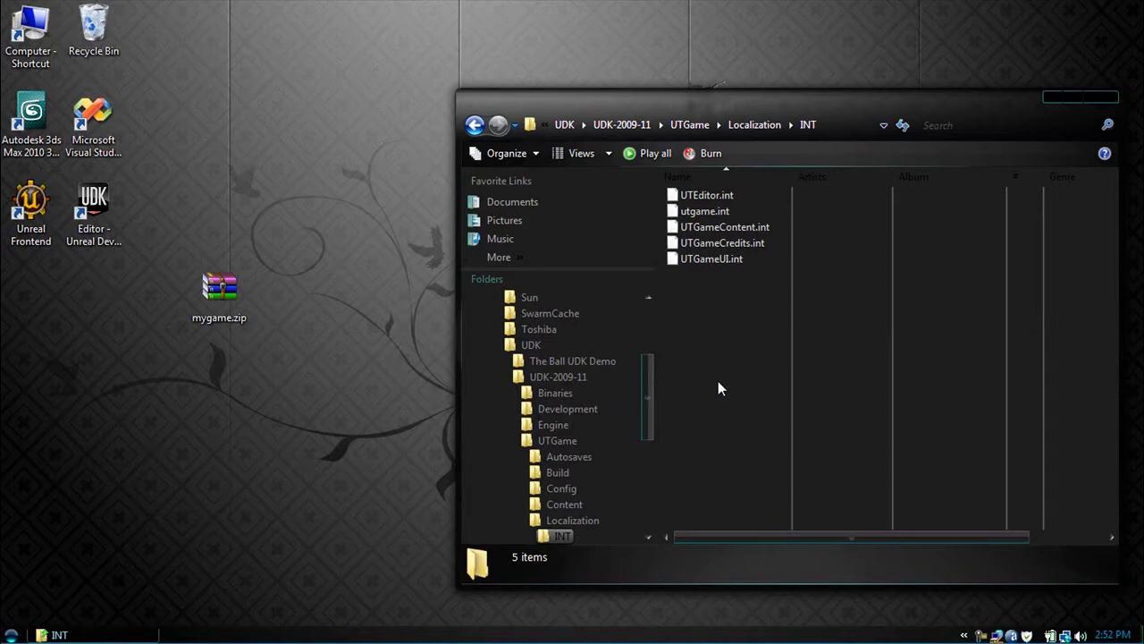
Create a new text document with the default name in the INT folder.
right_click(718, 381)
mouse_move(798, 340)
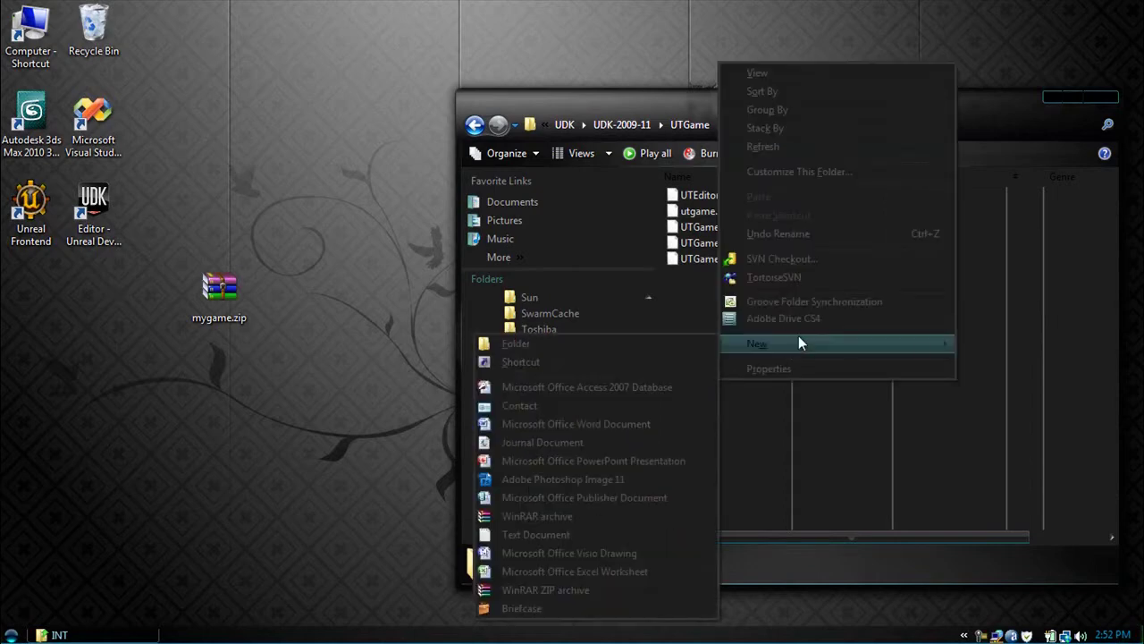
click(583, 537)
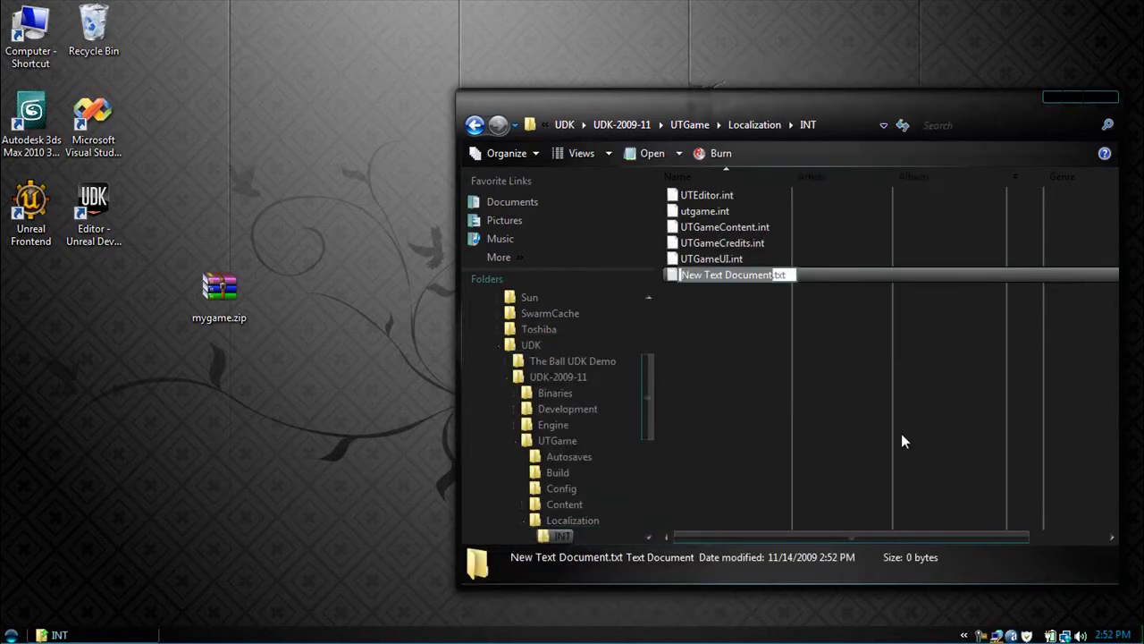
click(902, 436)
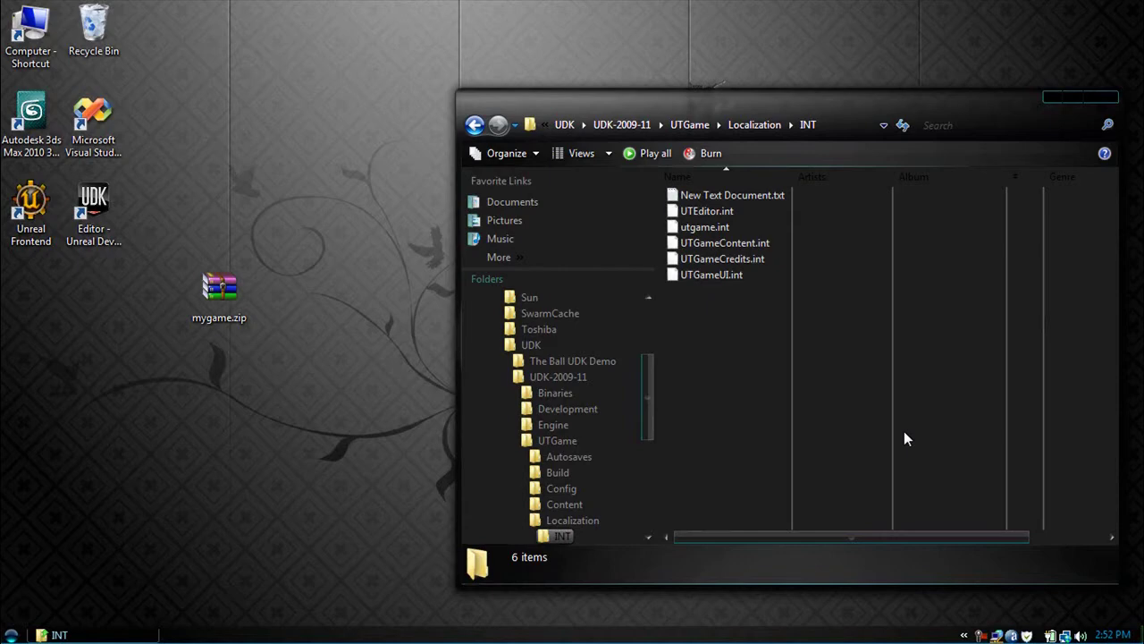
Rename the new text document to MyGame.int, accepting the extension change warning.
right_click(755, 196)
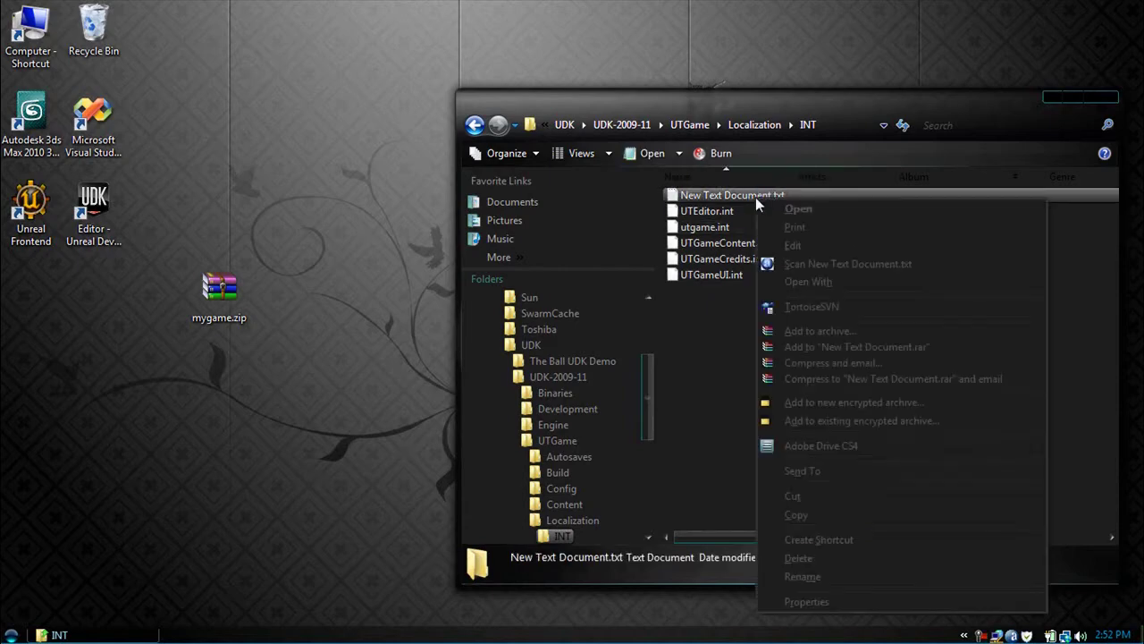
click(814, 573)
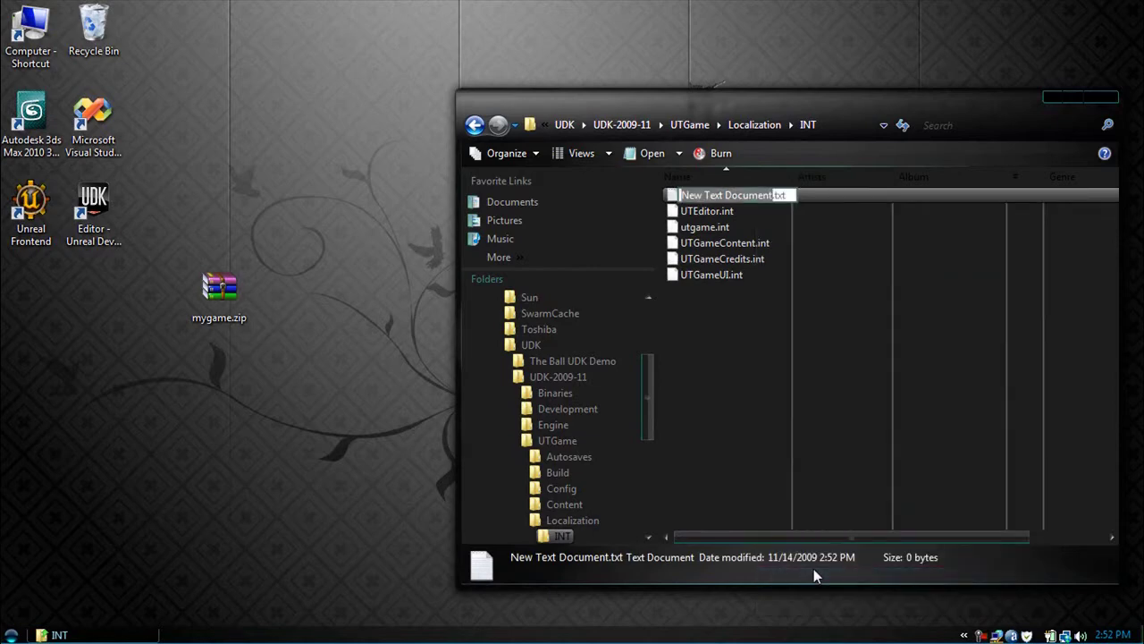
text(MyGame.)
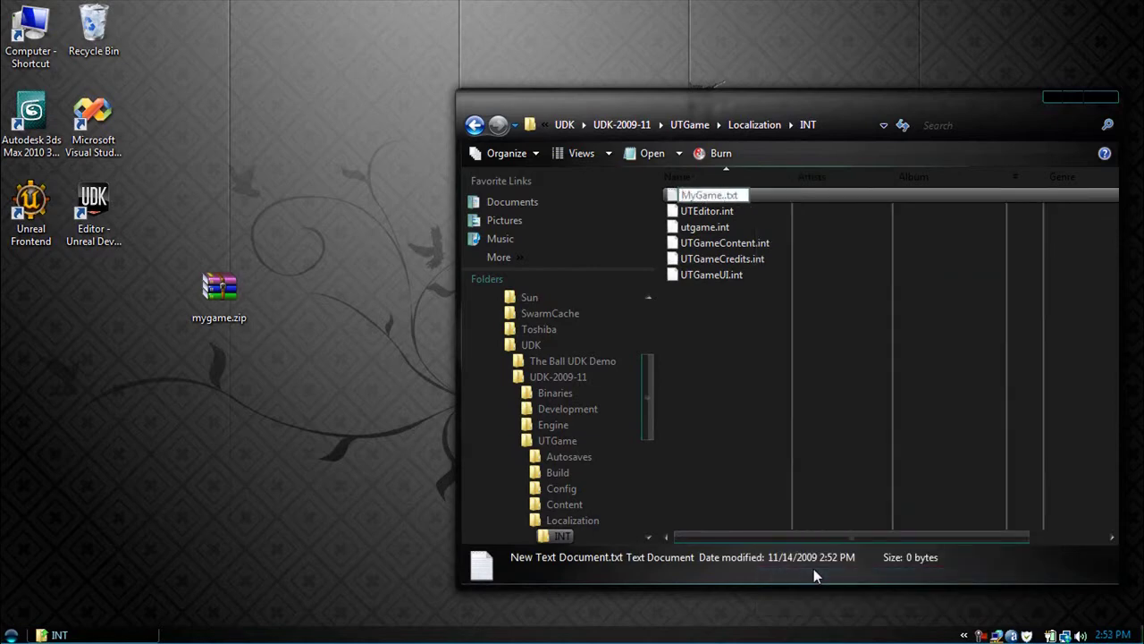
key(Delete)
key(Delete)
key(Delete)
key(Delete)
text(int)
key(Return)
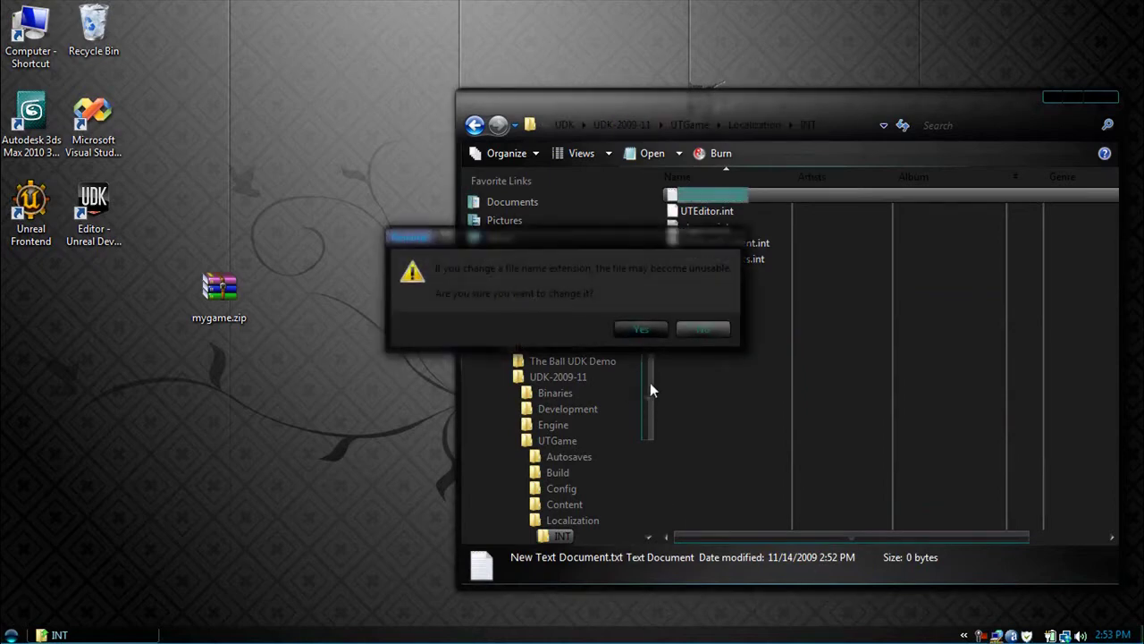
click(651, 329)
click(11, 634)
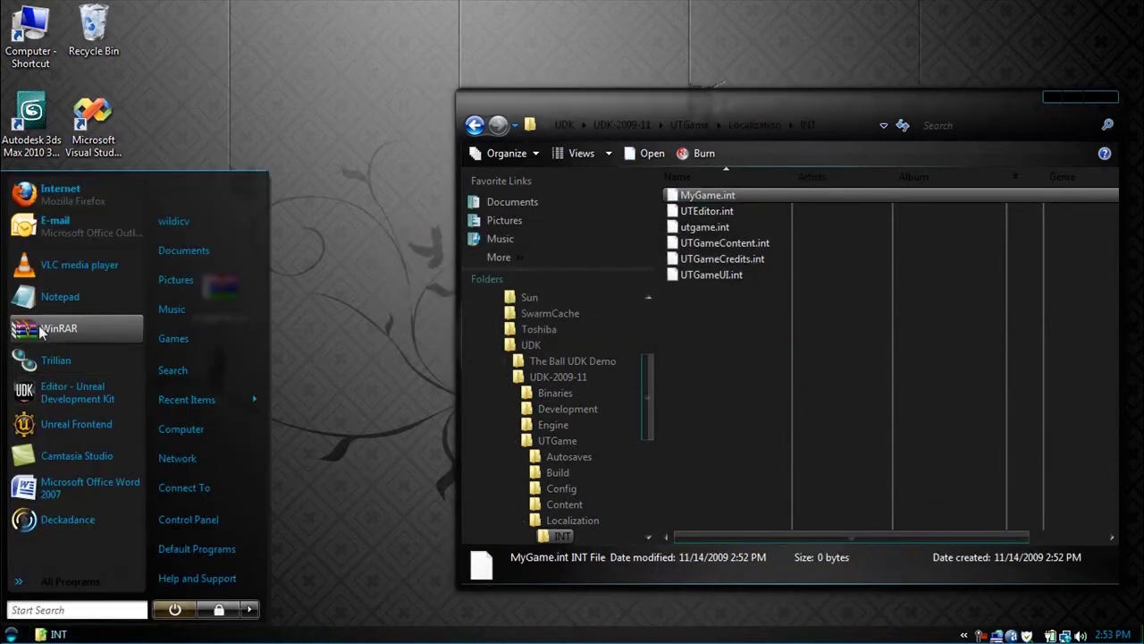
Launch Notepad and drop MyGame.int onto it to open the empty file.
click(60, 296)
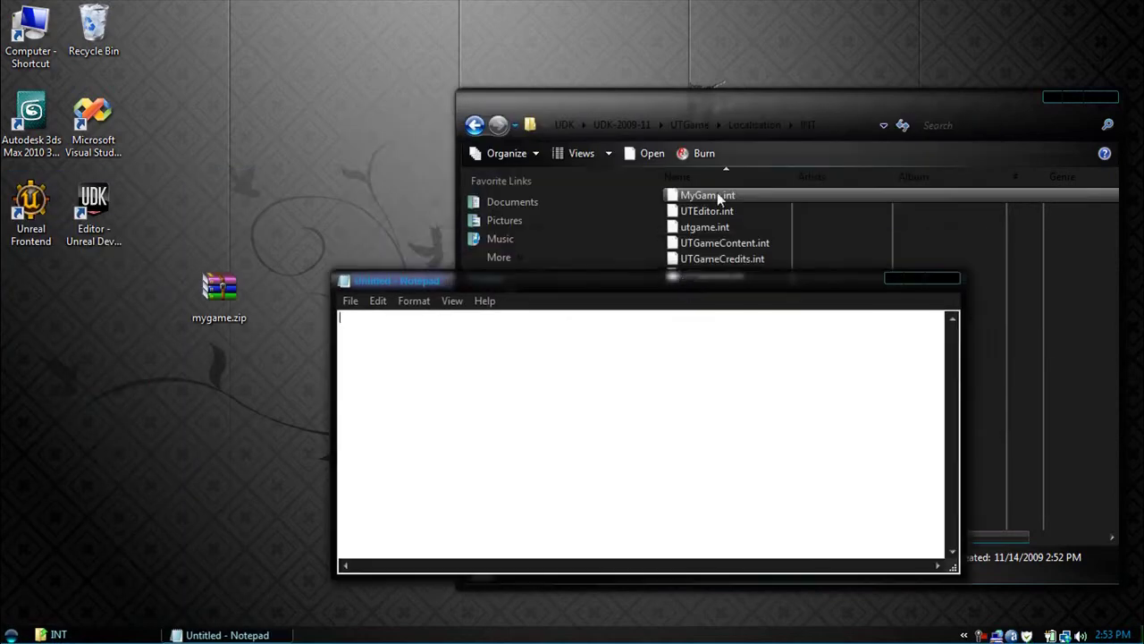
drag(718, 199, 800, 445)
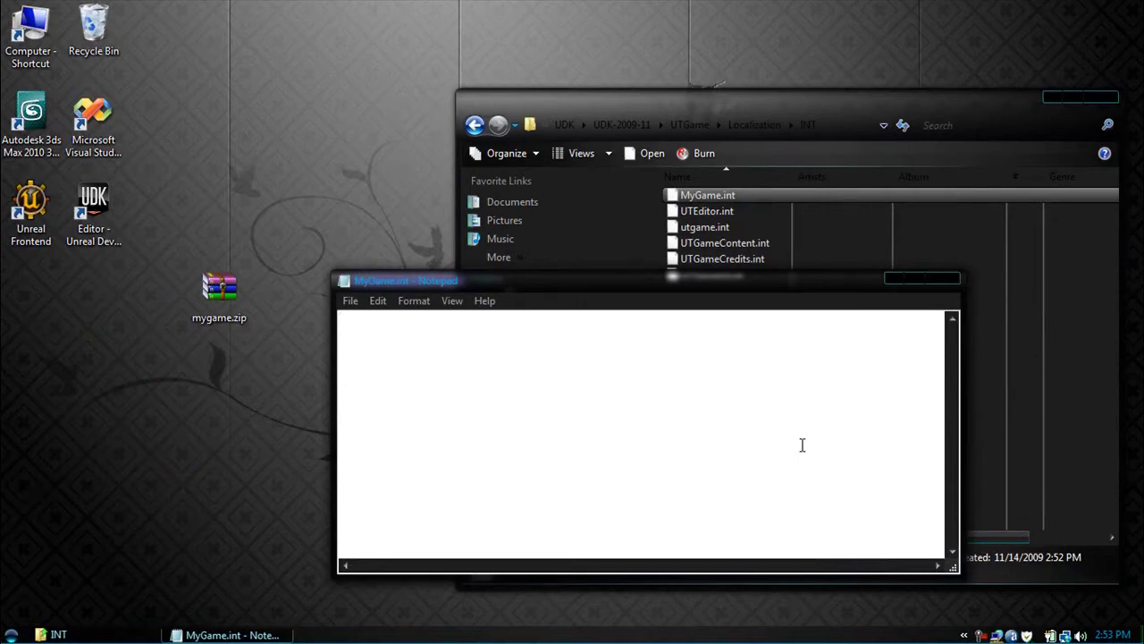
Type the [ExampleOfASection] header, the line 01=MostAwesome Title Ever, and begin 02=To play click the.
text([ExampleOfASection])
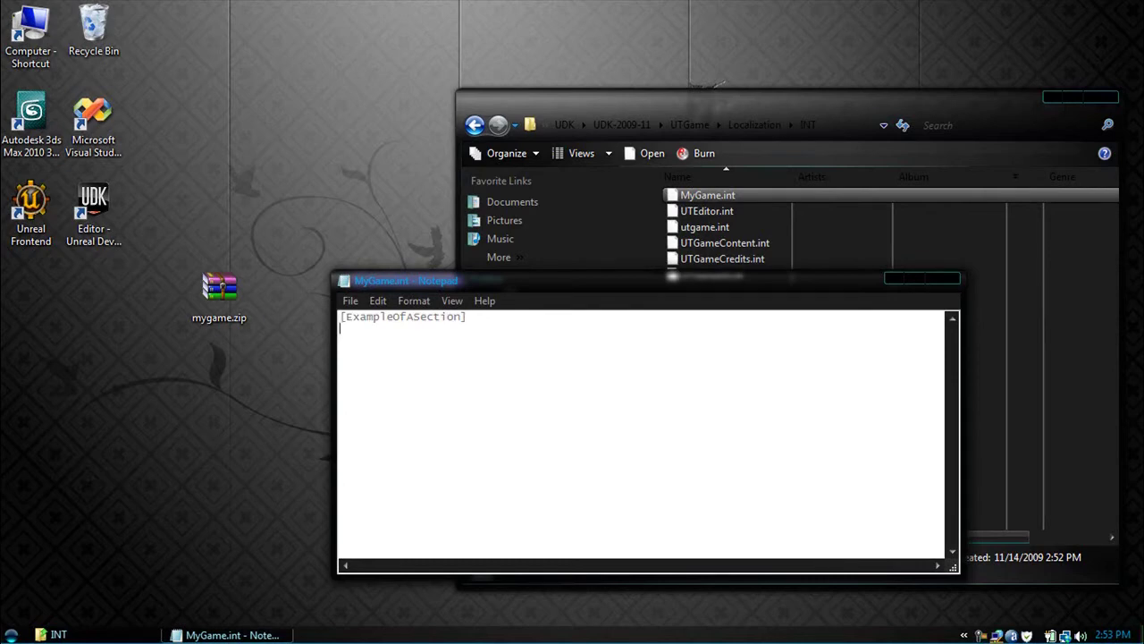
text(01=MostAwesome)
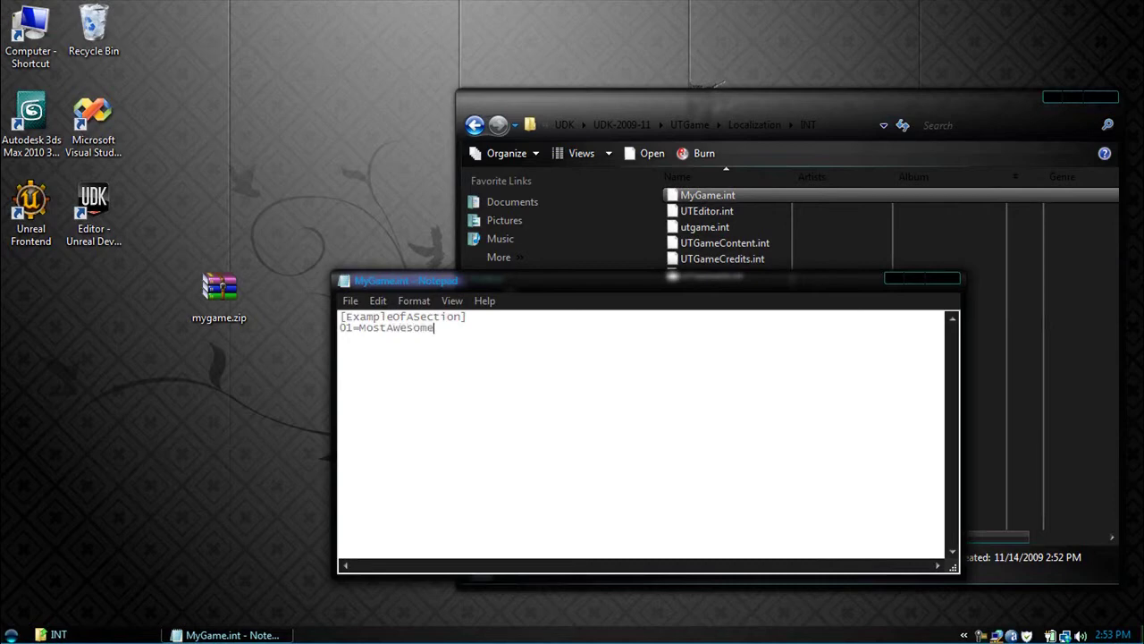
text(TitleEver)
key(Left)
key(Left)
key(Left)
key(Left)
key(Left)
key(Left)
key(Left)
key(Left)
key(Left)
key(Left)
key(End)
key(Return)
text(02=To play )
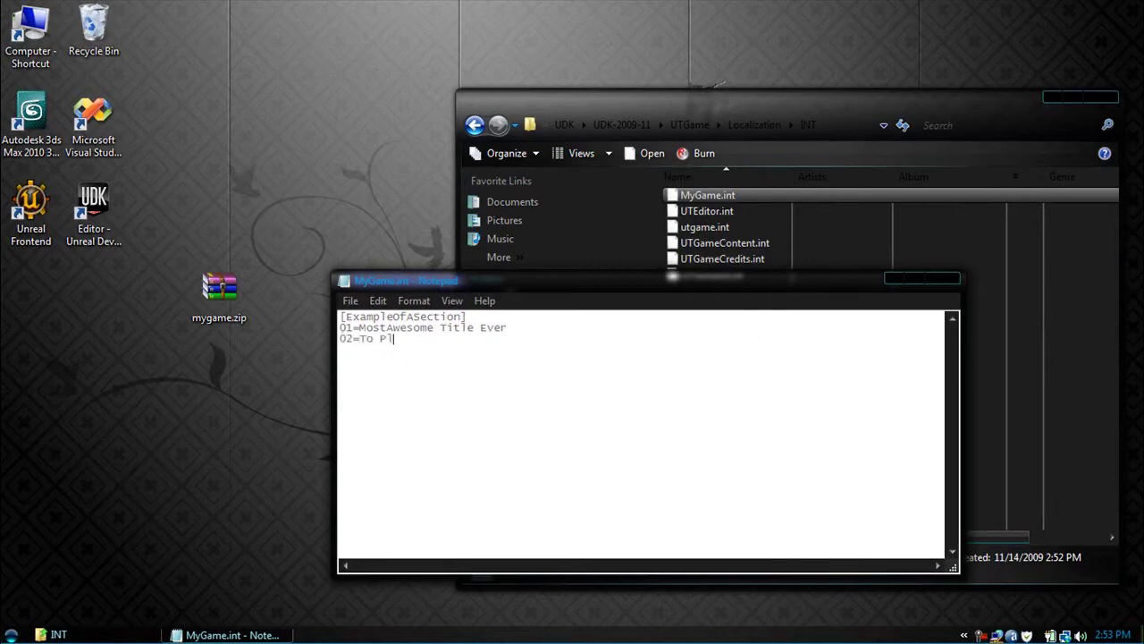
text(click the bottom)
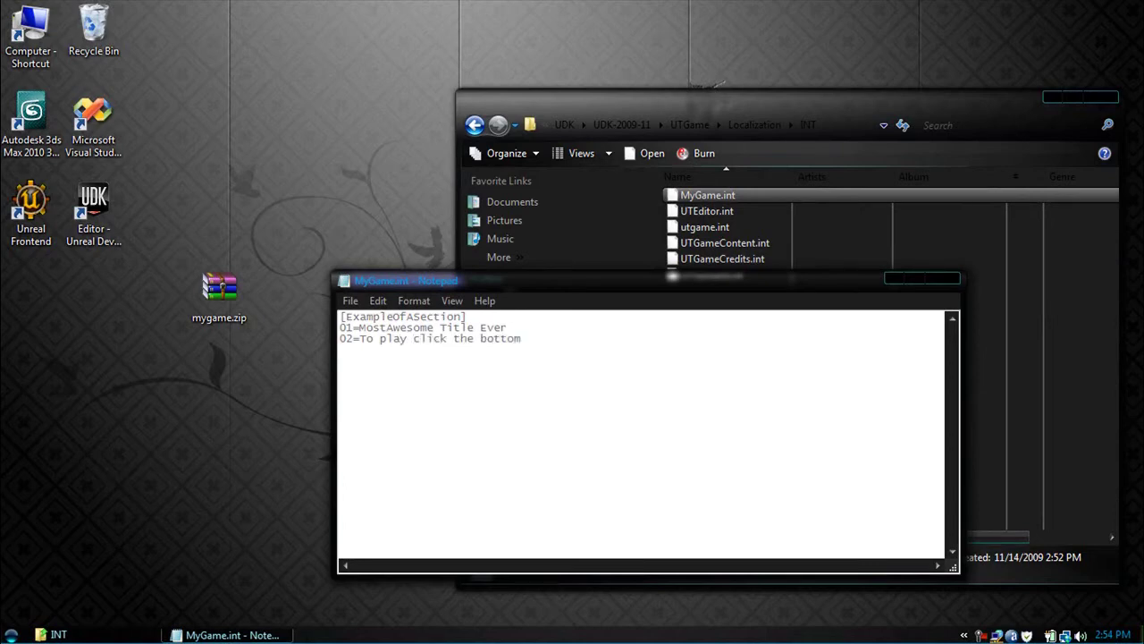
Select 'MostAwesome Title Ever' on the 01 line and save MyGame.int via File > Save.
double_click(347, 327)
drag(360, 327, 512, 328)
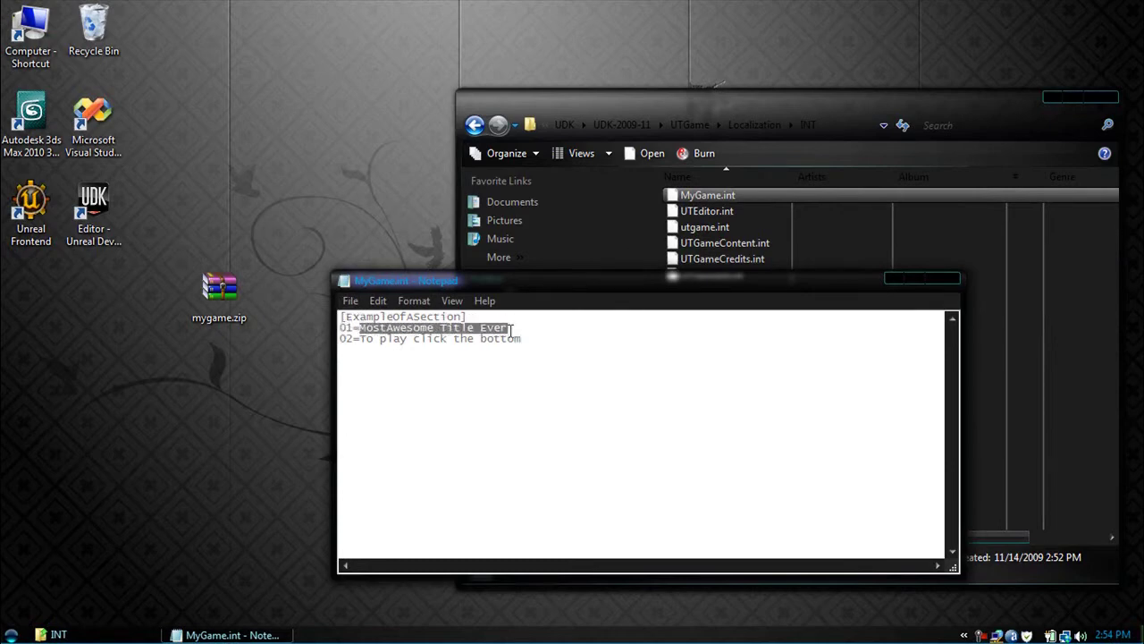
click(349, 300)
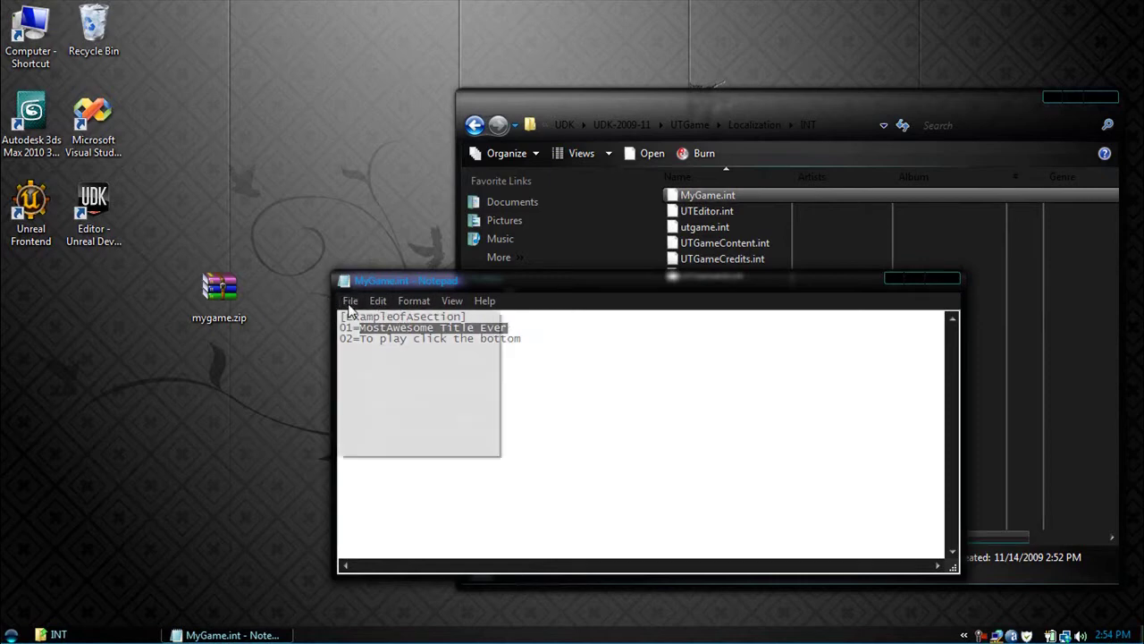
click(374, 356)
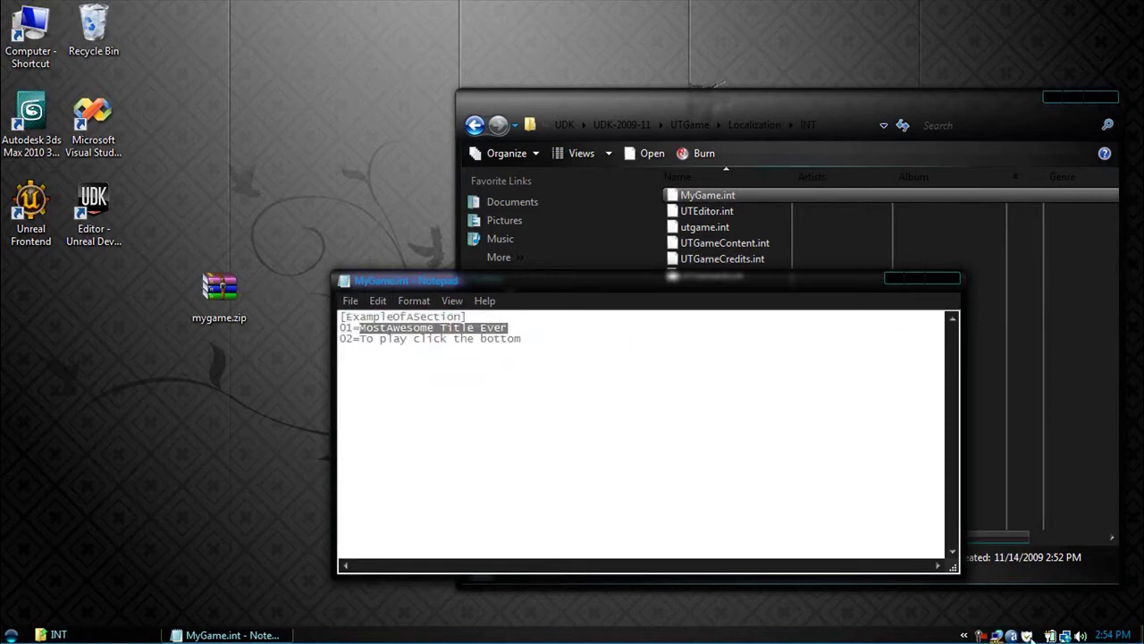
Save MyGame.int once more and close Notepad.
right_click(982, 636)
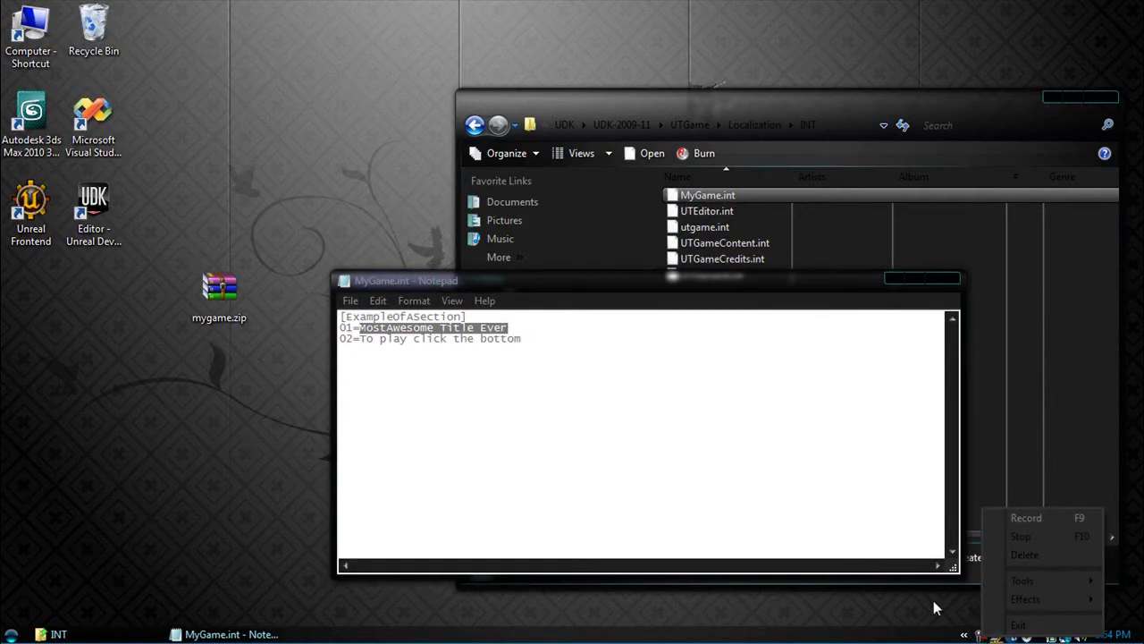
click(844, 506)
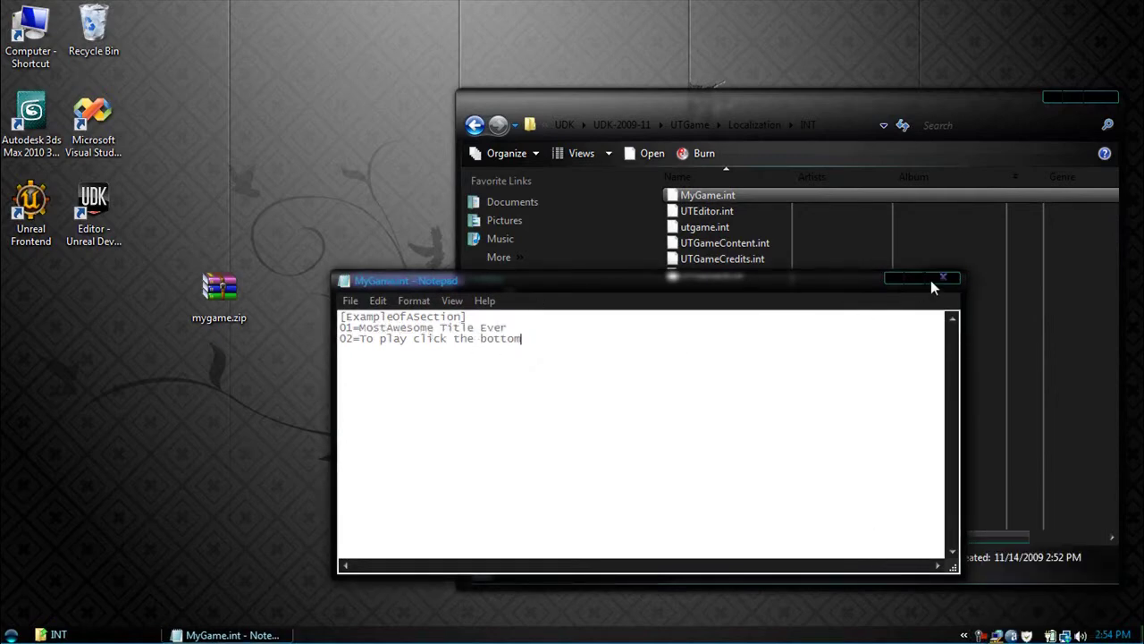
click(349, 299)
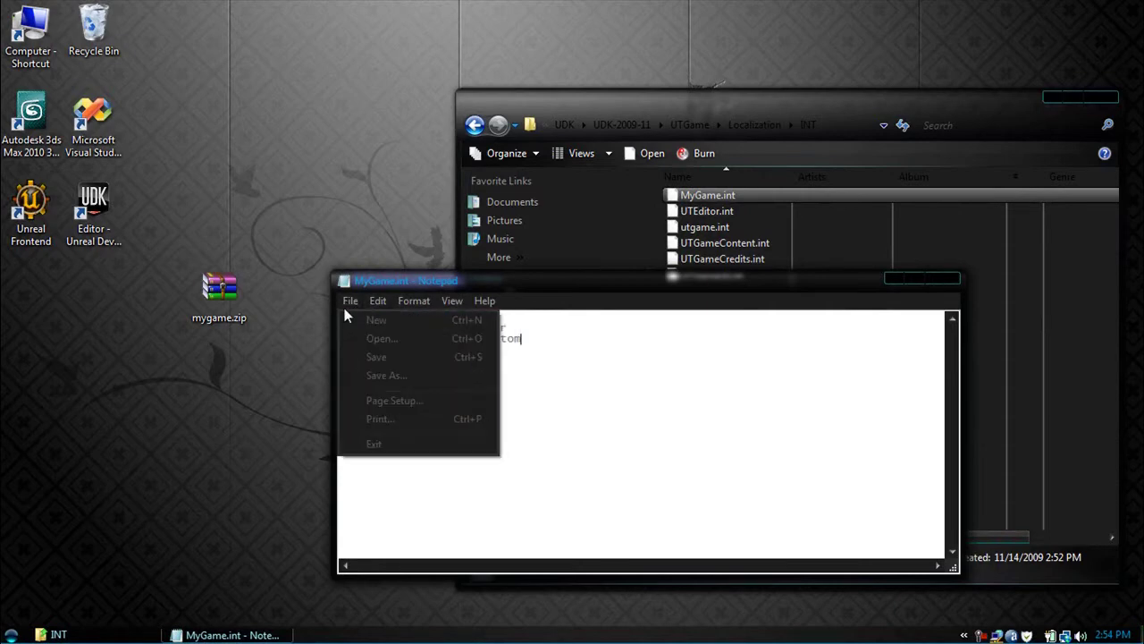
click(365, 361)
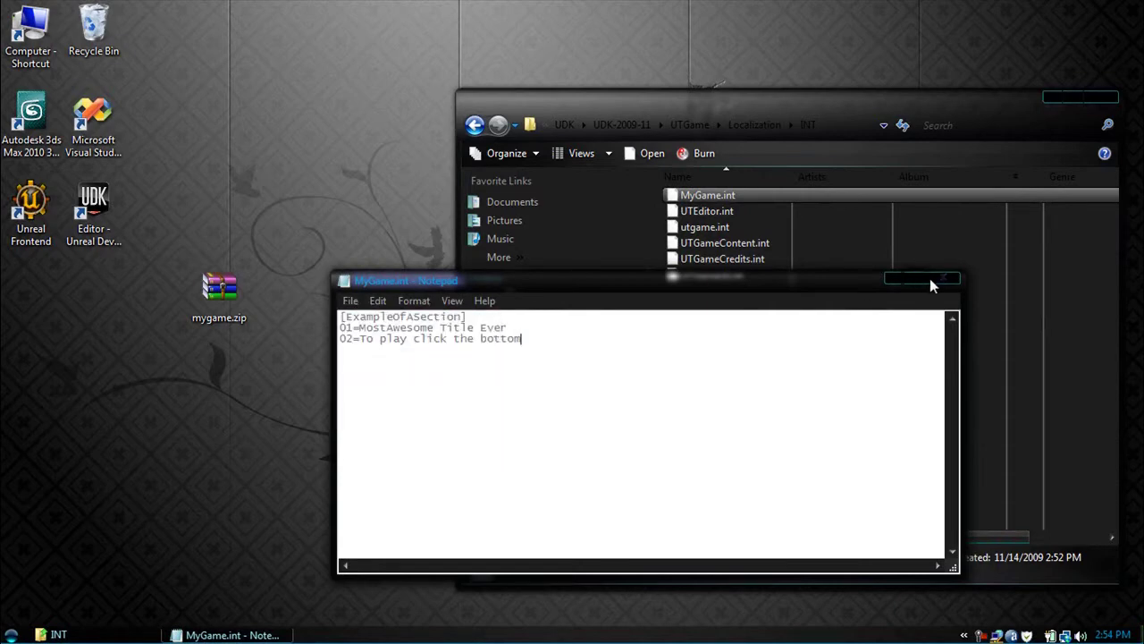
click(931, 281)
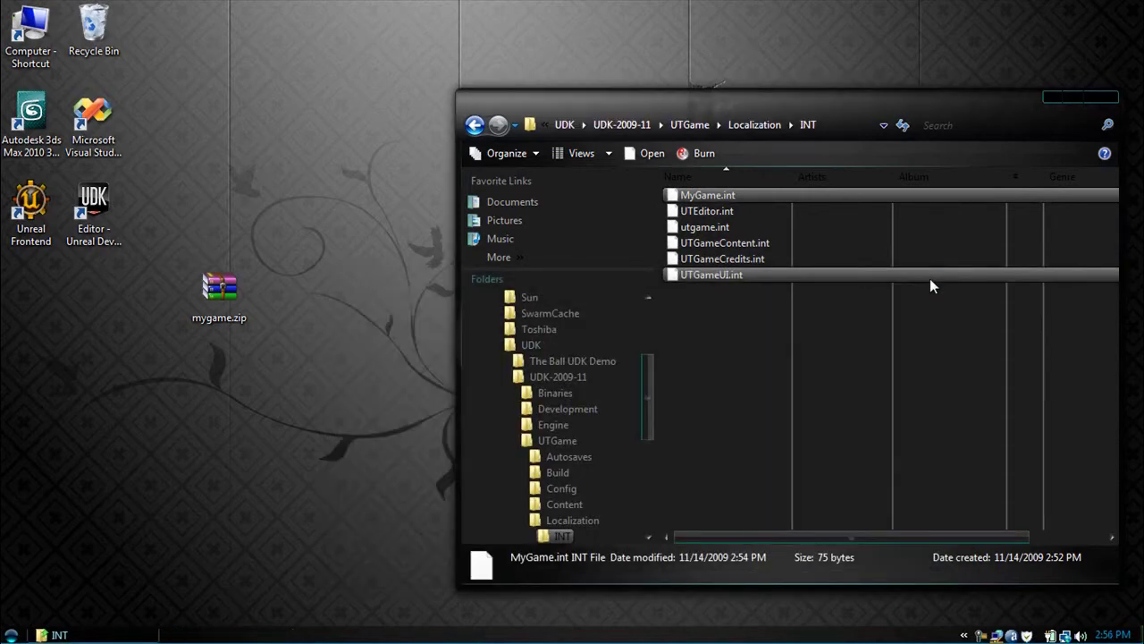
Start UDK, dismiss Tip of the Day and the Start Page, and open ExampleGameFrontEnd.udk.
double_click(94, 210)
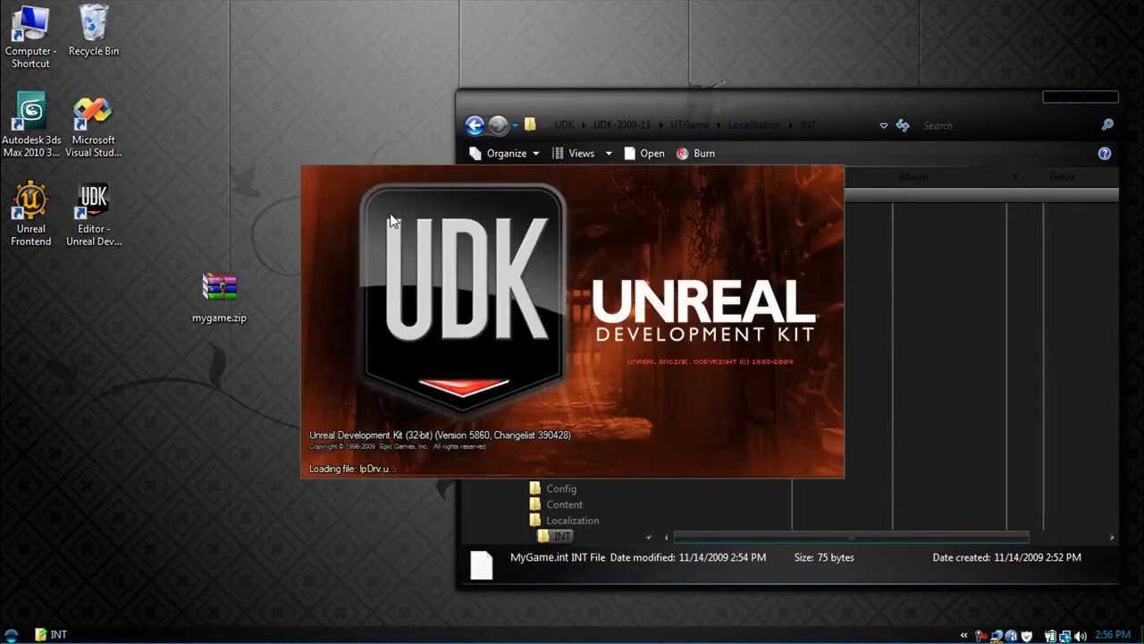
click(1113, 118)
click(1103, 97)
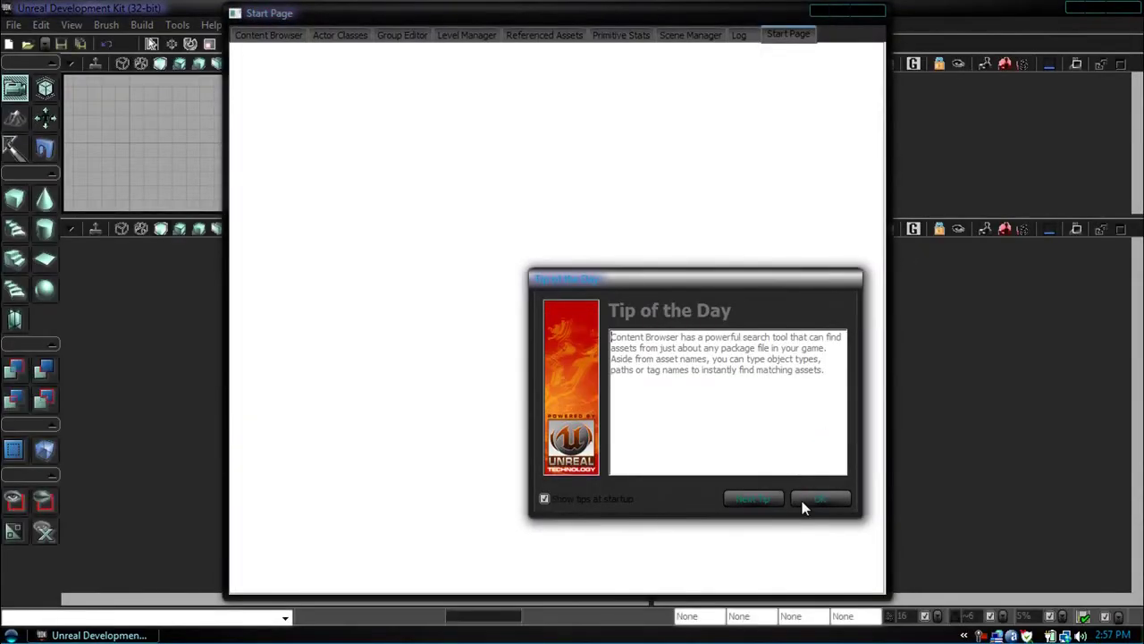
click(801, 501)
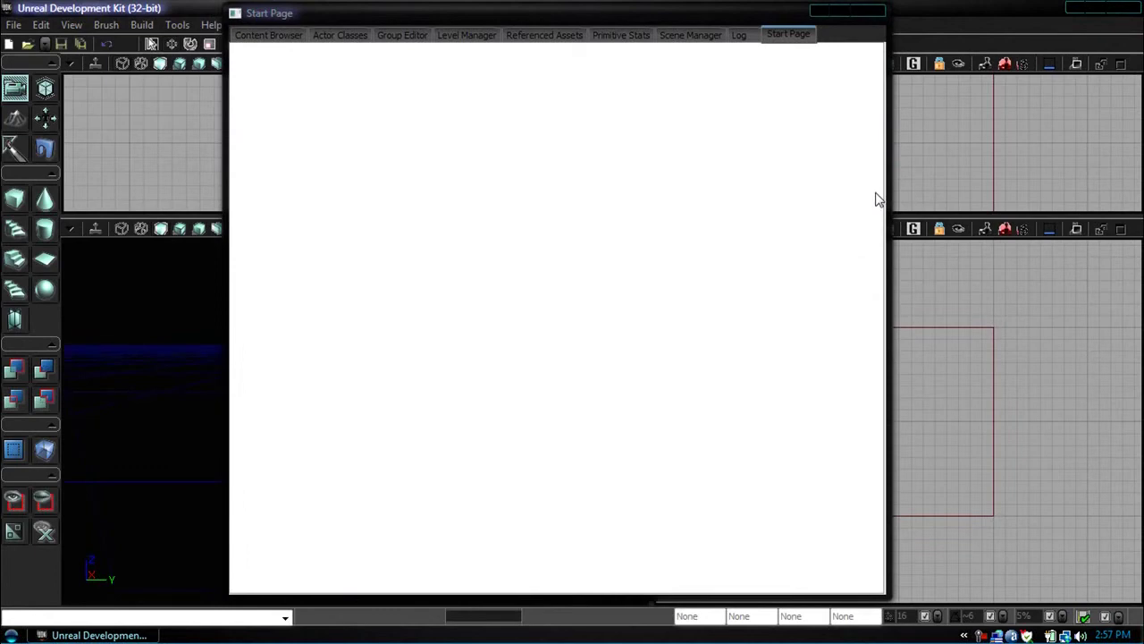
click(866, 13)
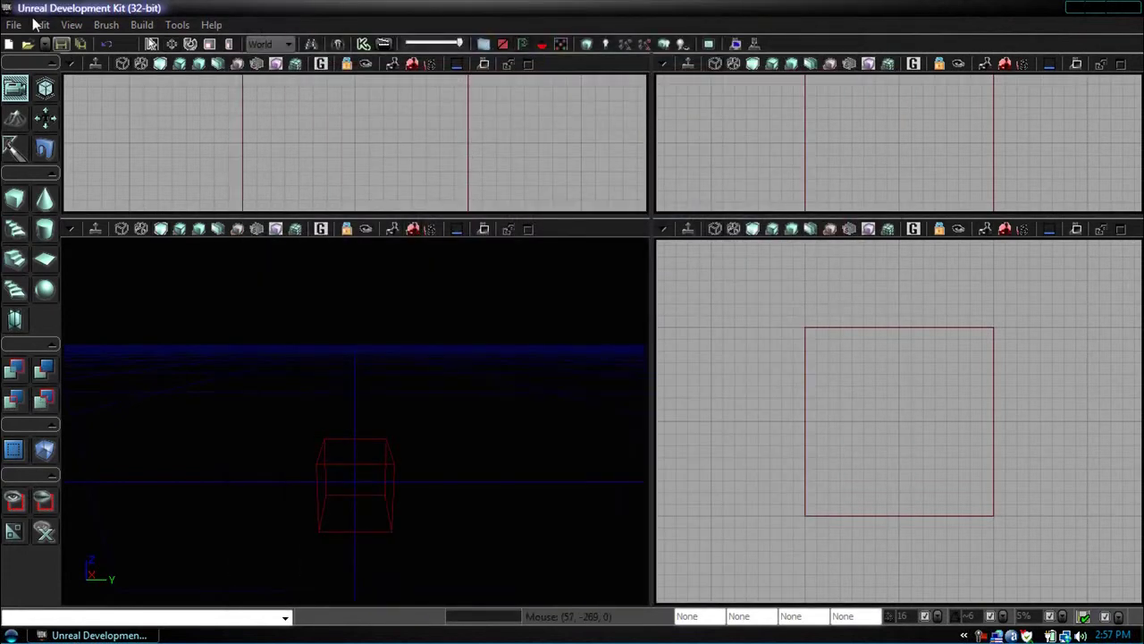
click(27, 44)
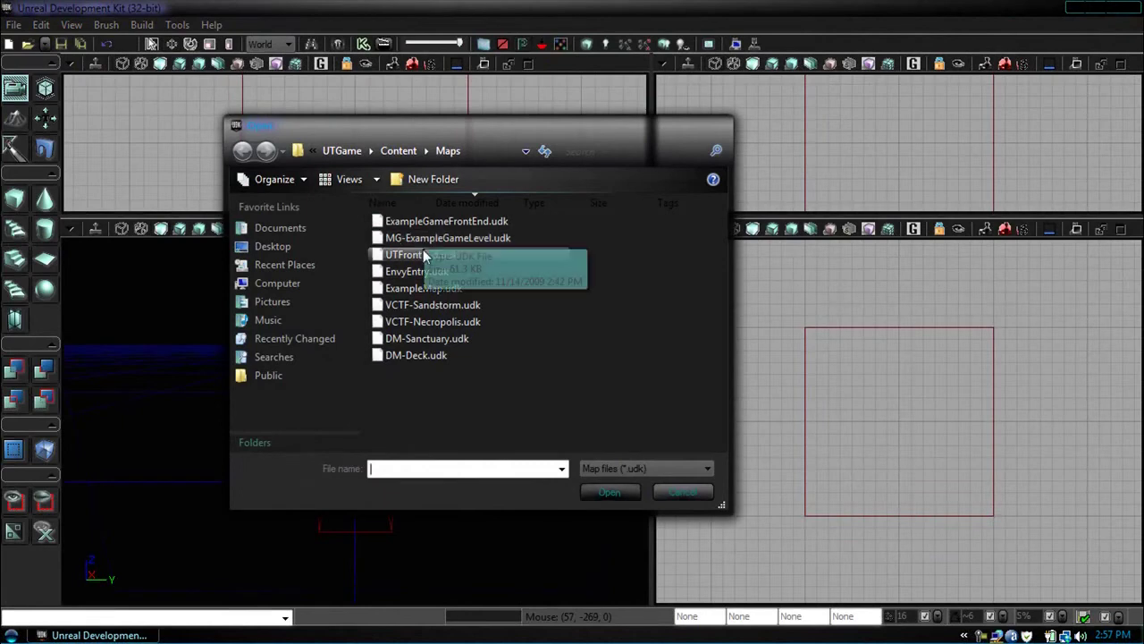
double_click(430, 223)
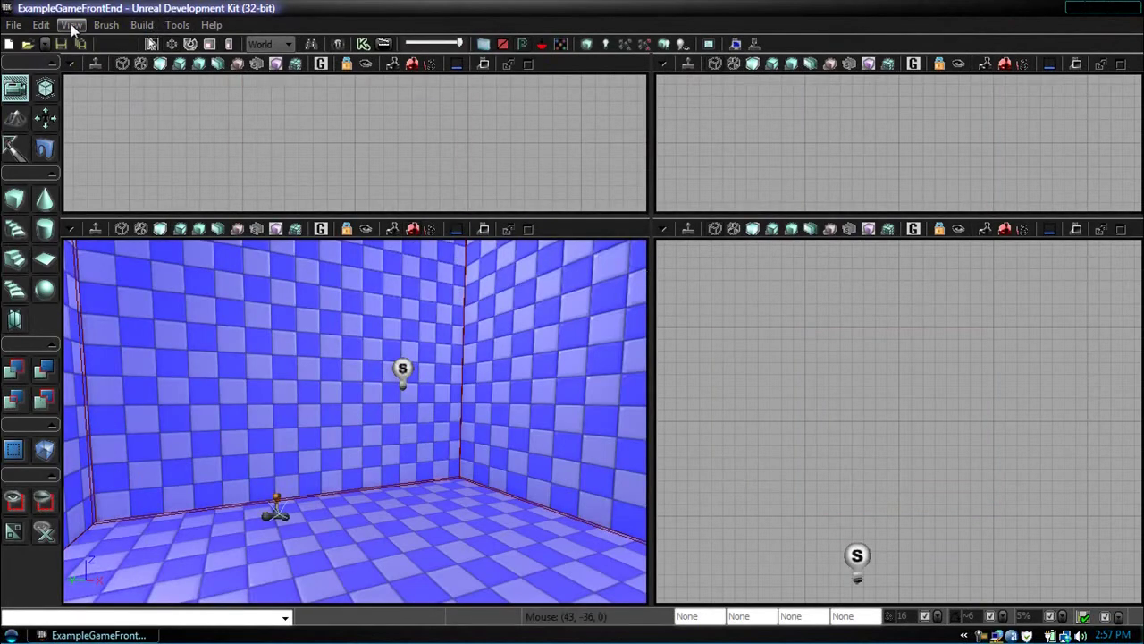
Open the Content Browser from the list of browser windows.
click(68, 25)
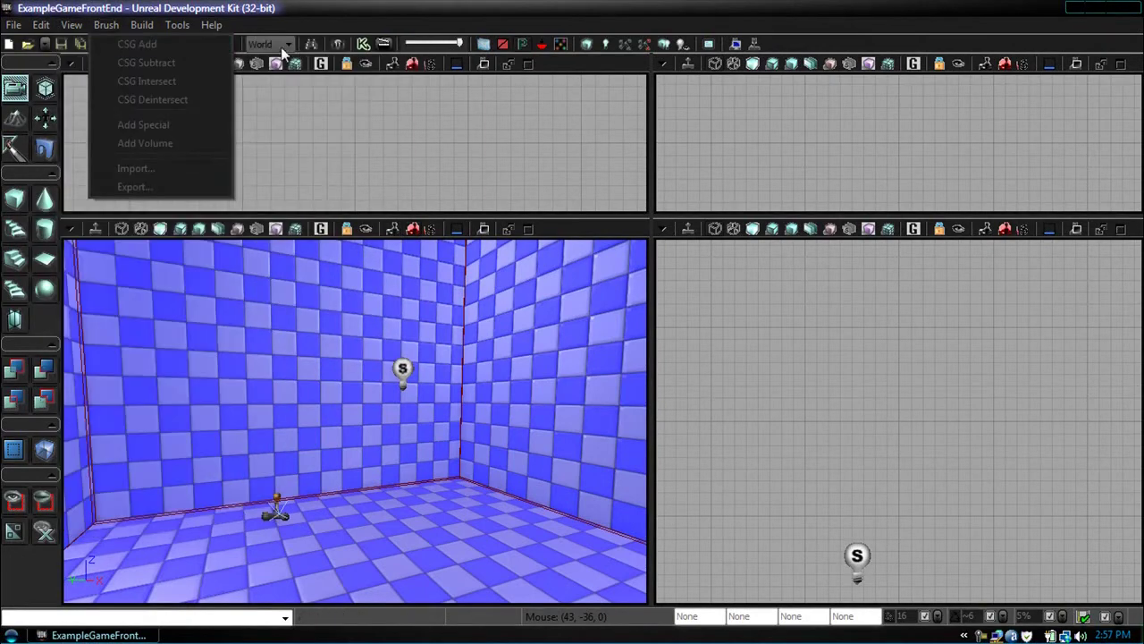
click(106, 25)
click(70, 25)
mouse_move(134, 38)
click(326, 47)
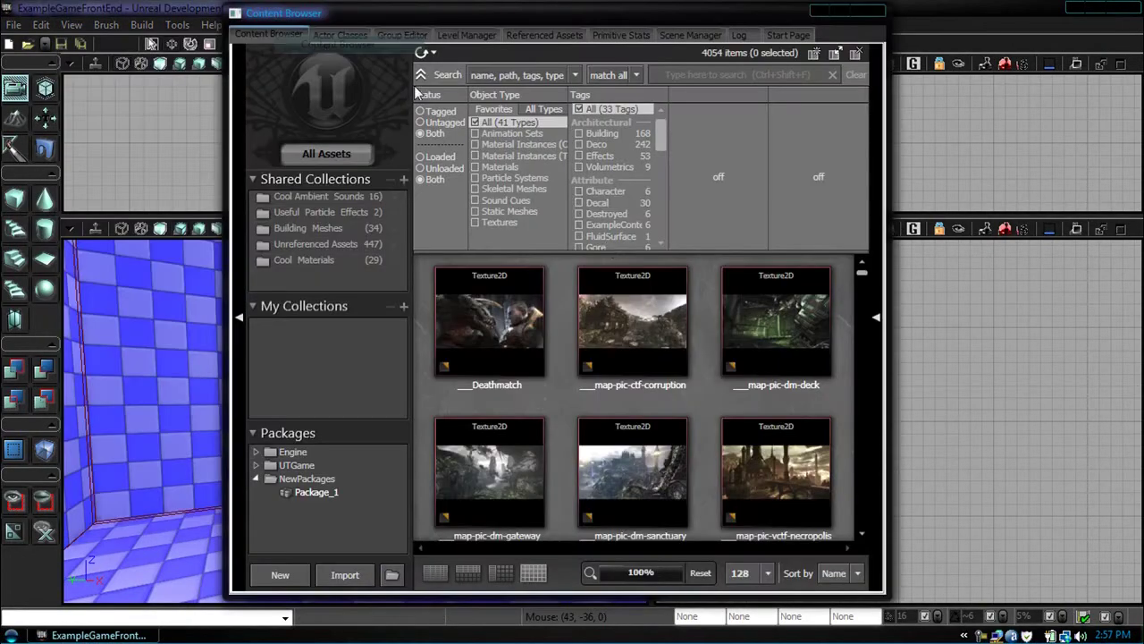
Expand UTGame > Content > MyGameContent > UPK and edit basicstartmenu_ui in the UI Editor.
click(292, 493)
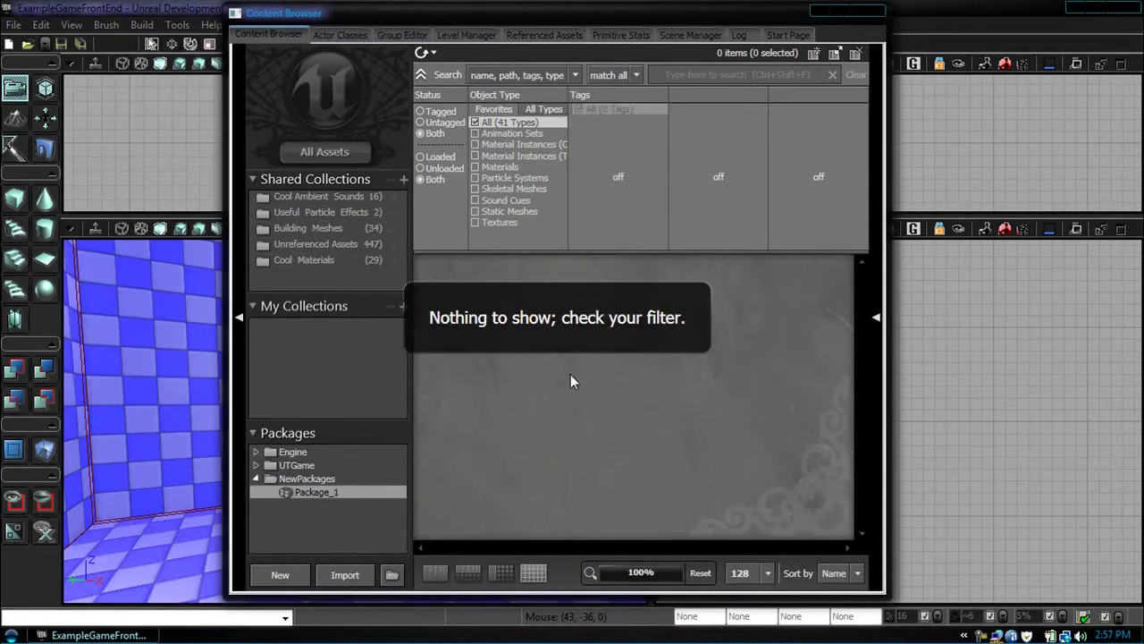
click(256, 465)
click(257, 466)
click(256, 465)
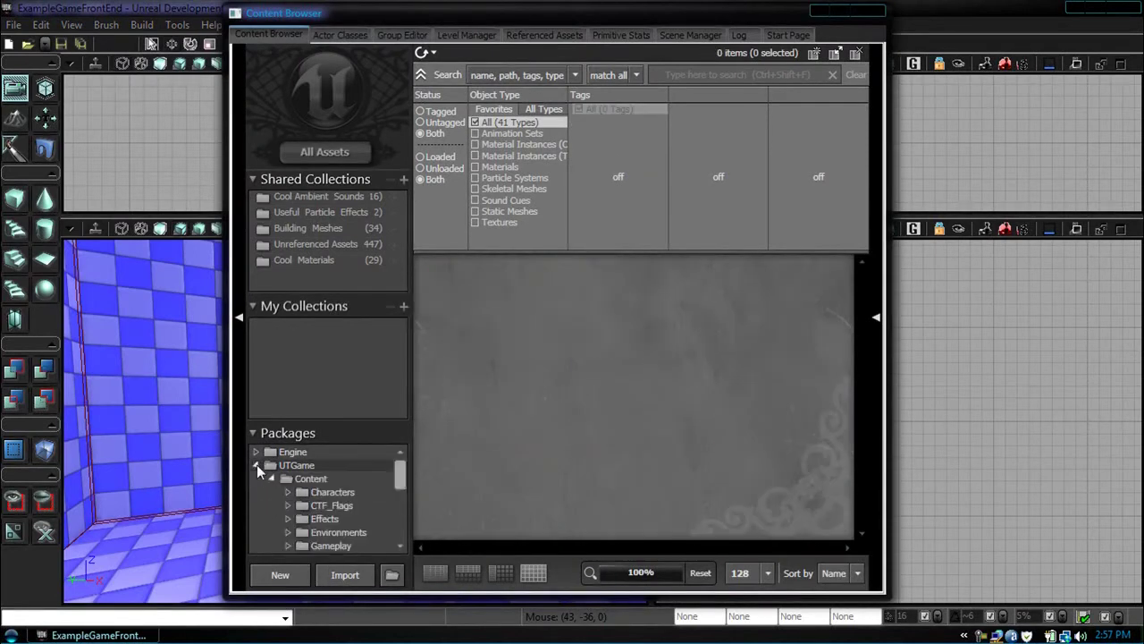
scroll(398, 504, down, 3)
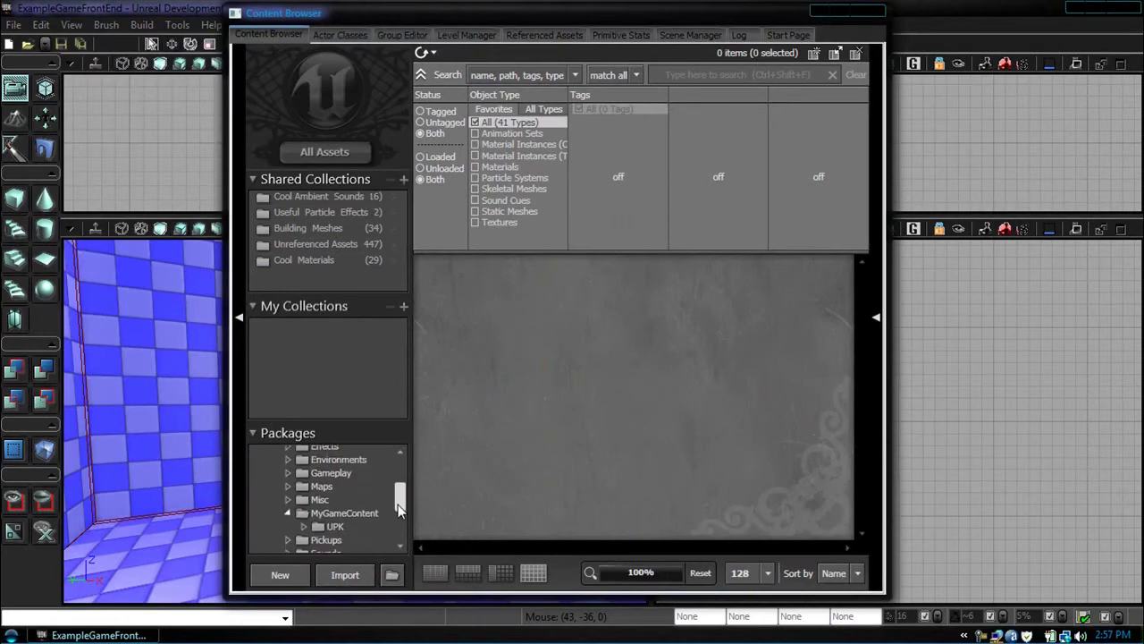
scroll(398, 504, down, 2)
click(304, 488)
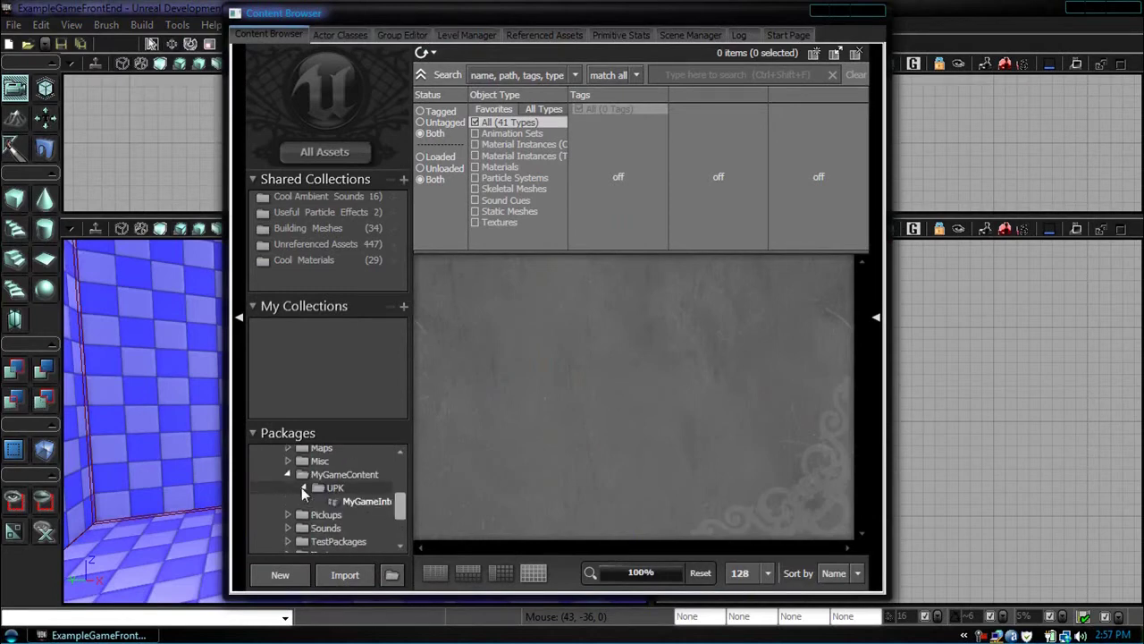
click(354, 502)
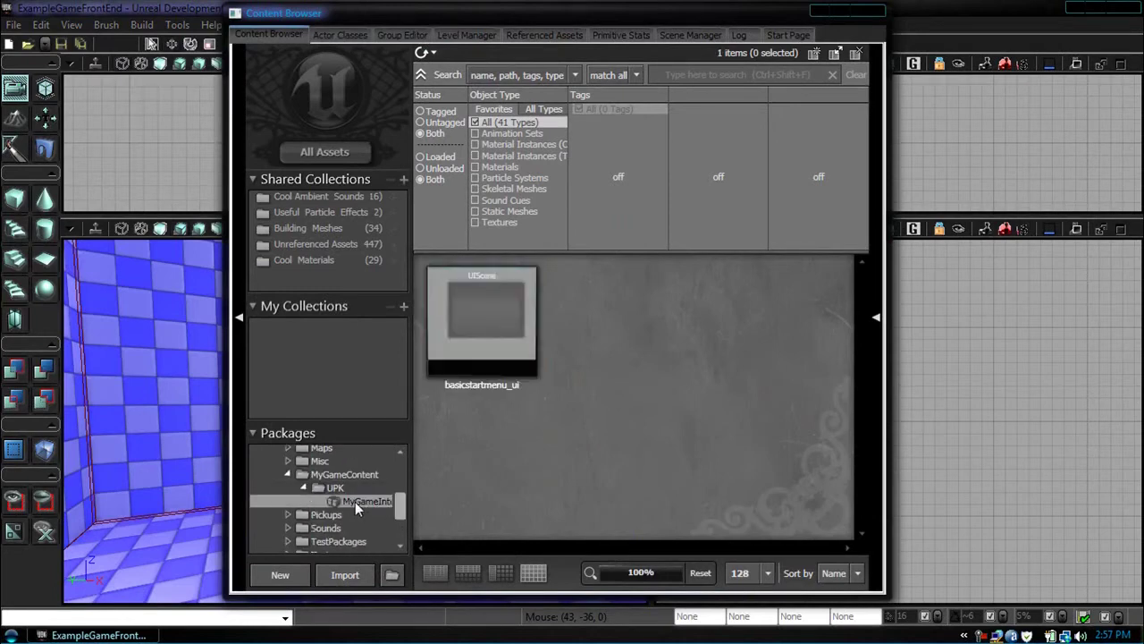
right_click(503, 320)
click(539, 351)
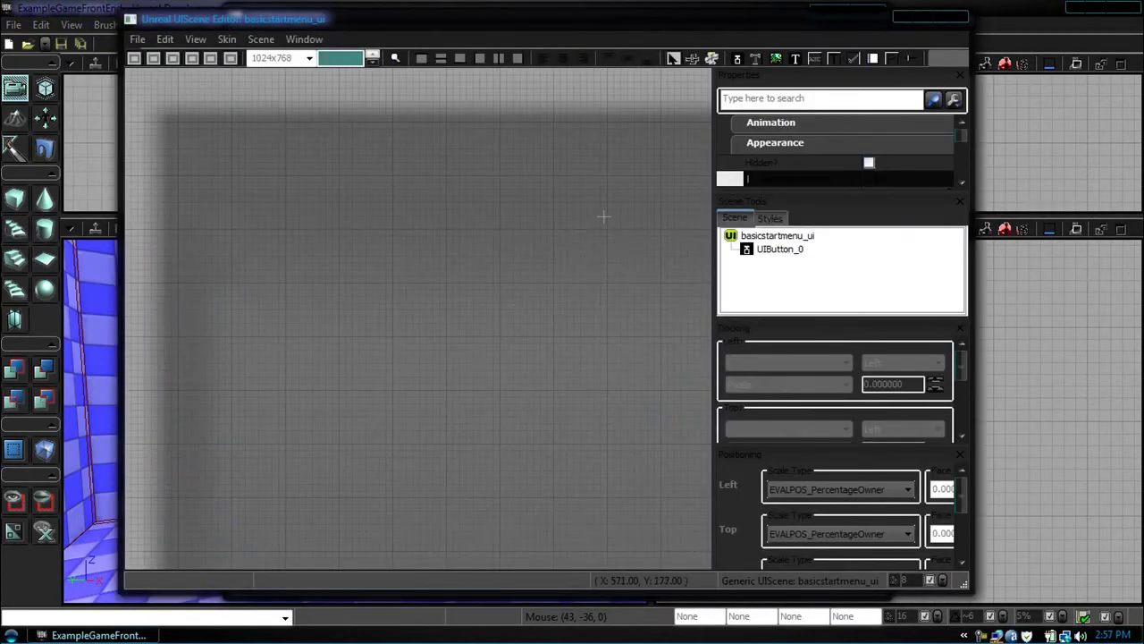
Place a standard label named UILabel_0 under UIButton_0 and drag it to the scene centre.
click(615, 286)
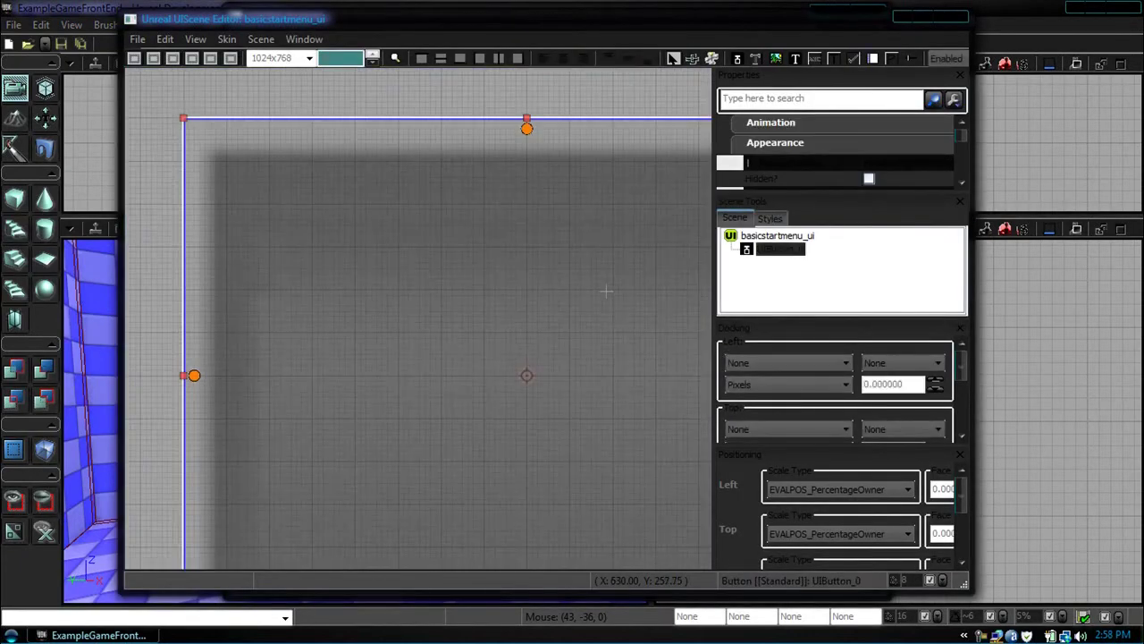
right_drag(454, 299, 370, 267)
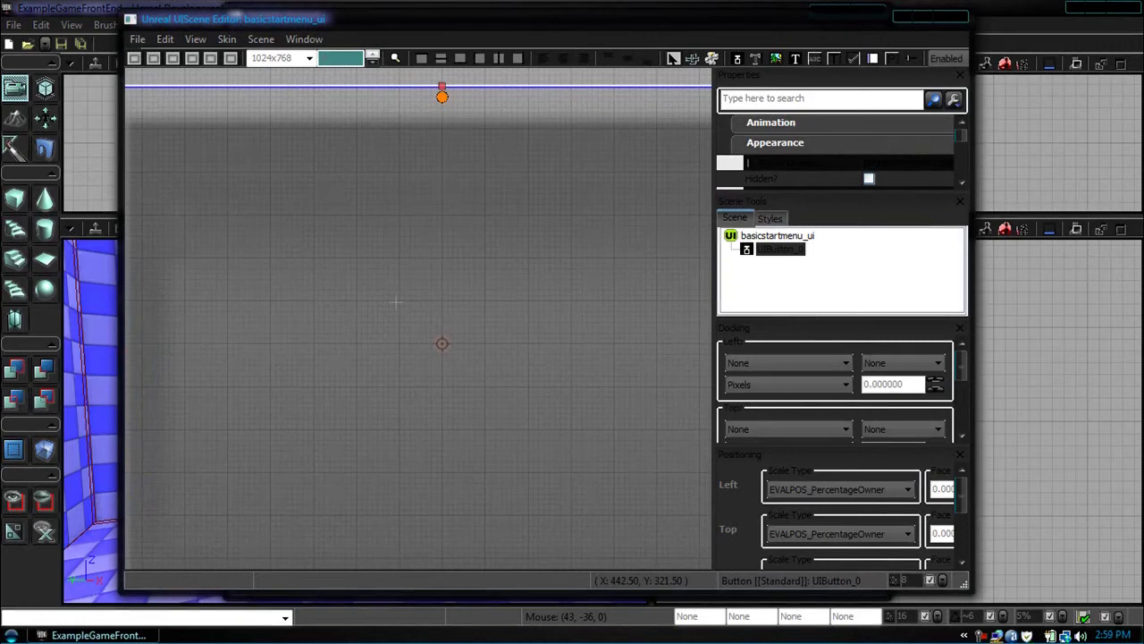
scroll(420, 302, down, 1)
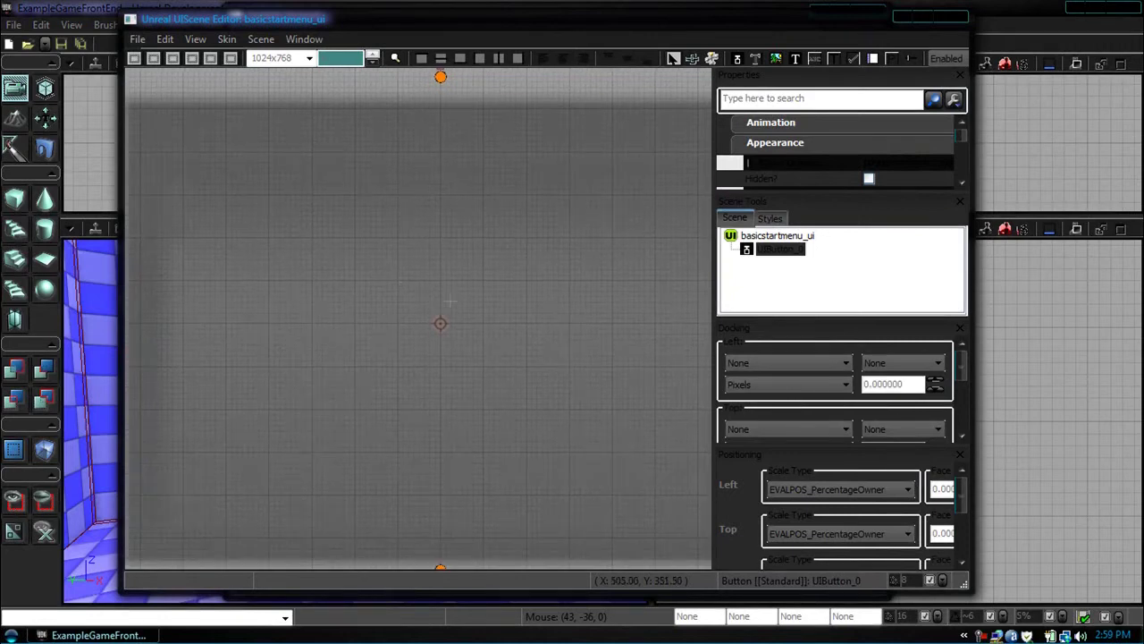
right_click(405, 258)
mouse_move(452, 329)
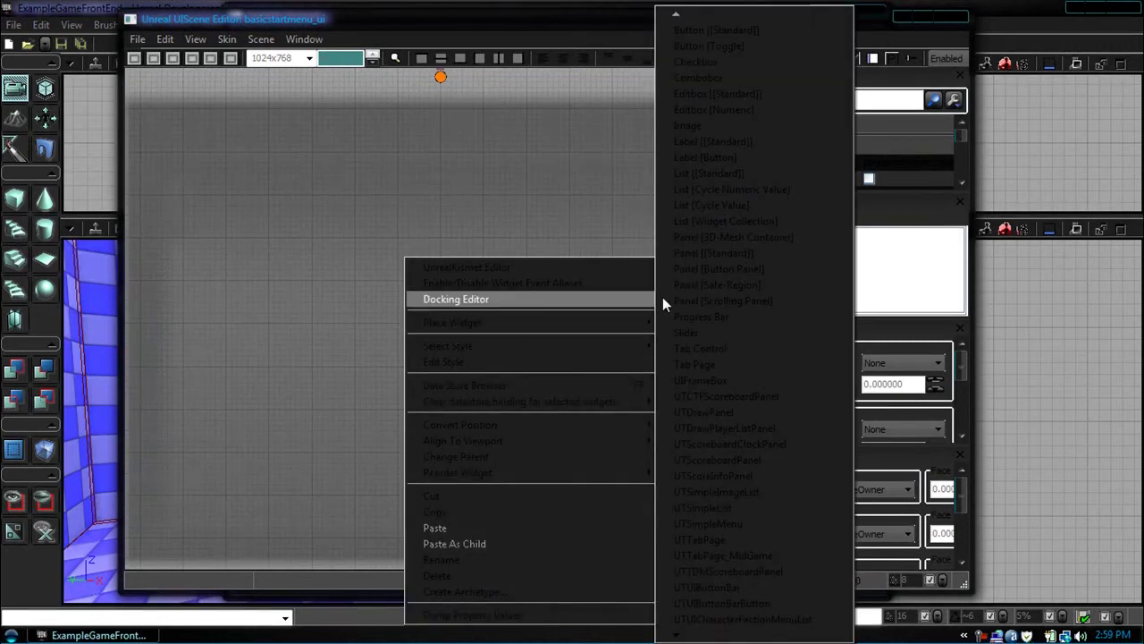
click(739, 141)
click(573, 337)
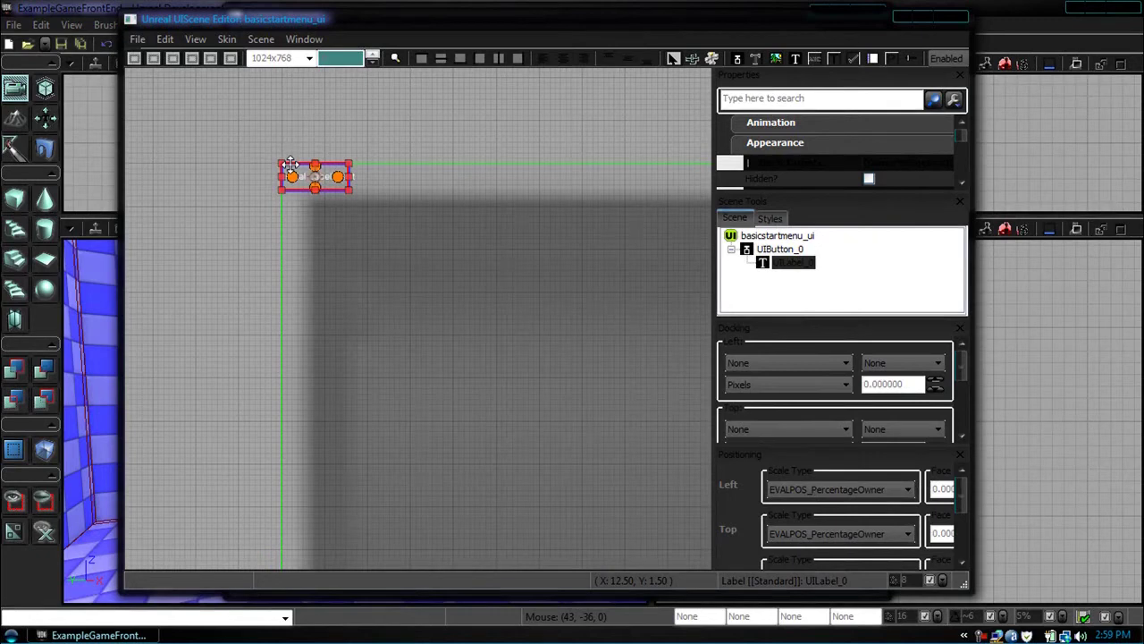
drag(289, 164, 666, 460)
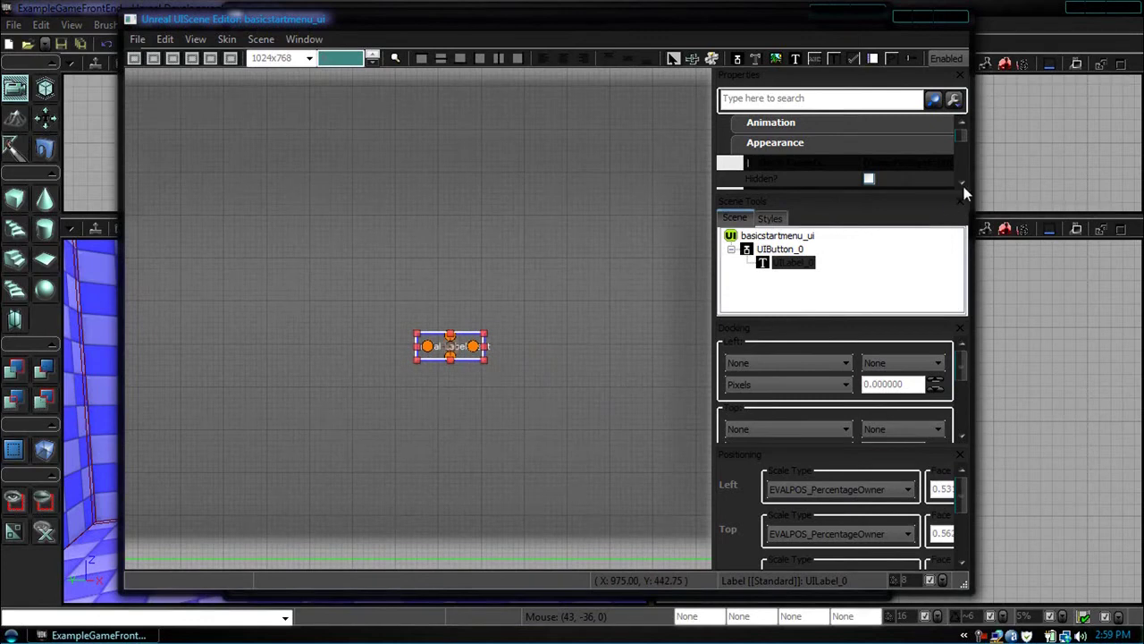
Replace the label's Markup String with <strings:mygame.ExampleOfASection.o1>.
scroll(964, 186, down, 5)
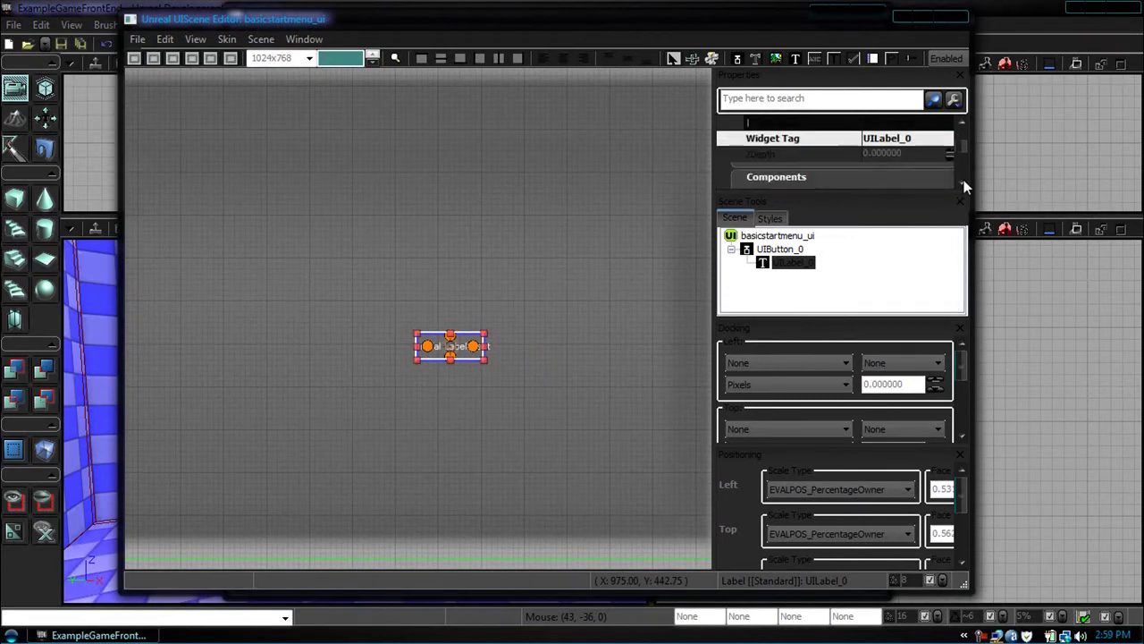
scroll(964, 179, down, 3)
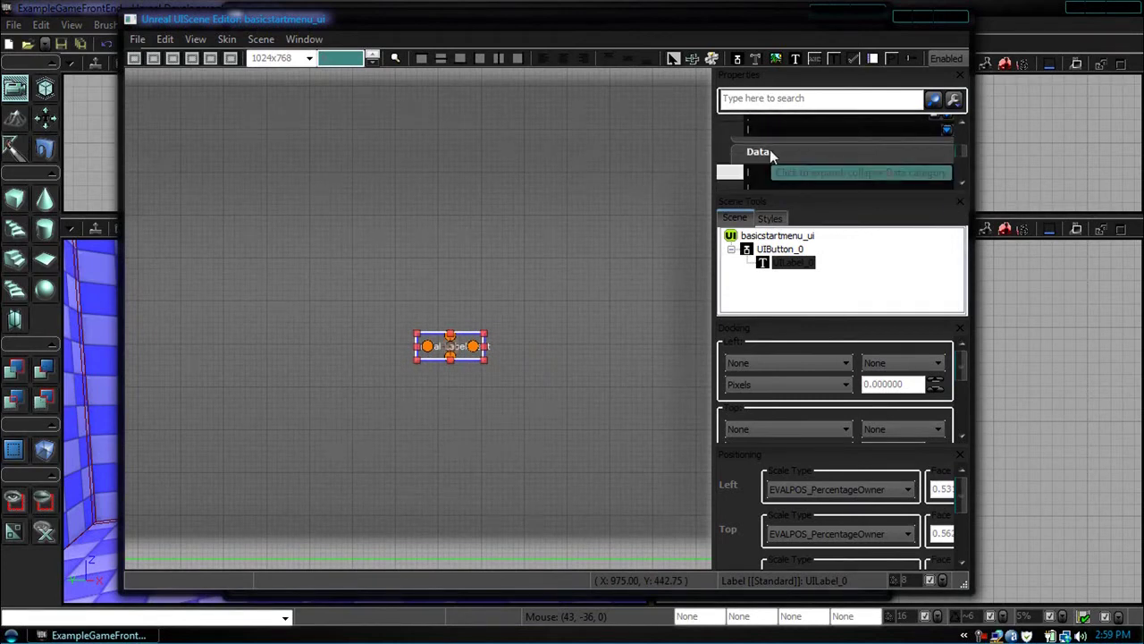
scroll(961, 184, down, 3)
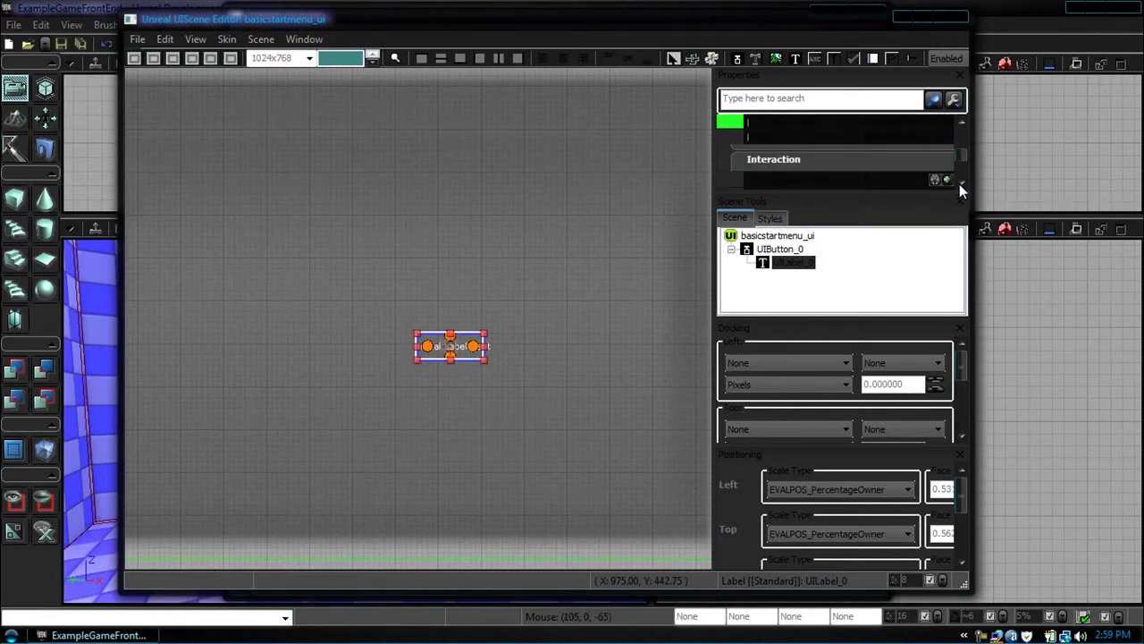
scroll(955, 123, up, 2)
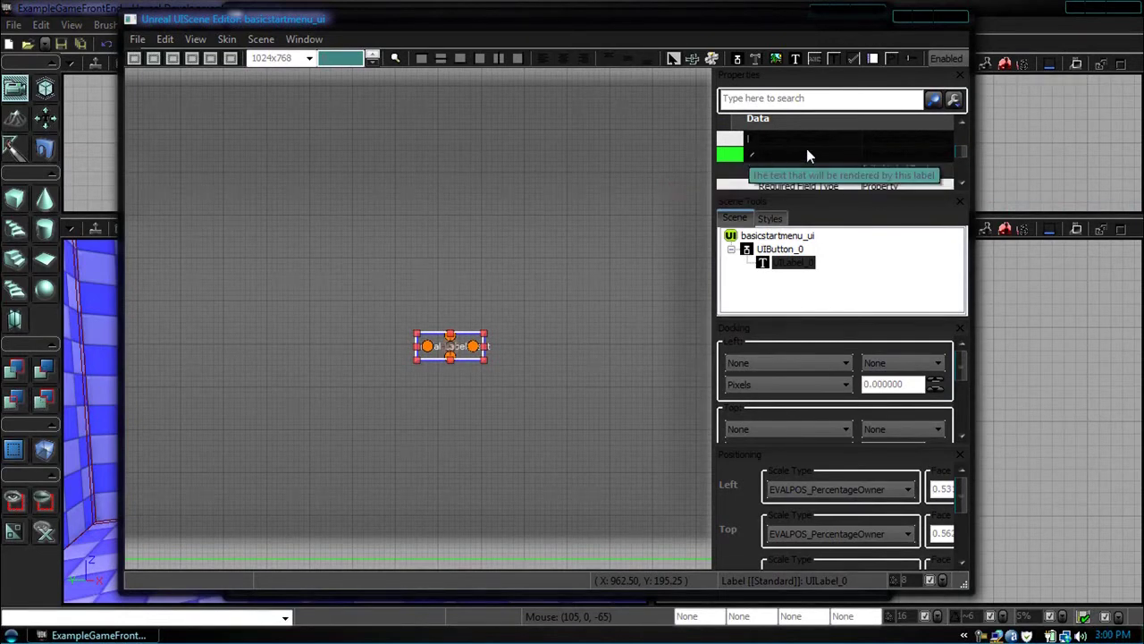
click(962, 184)
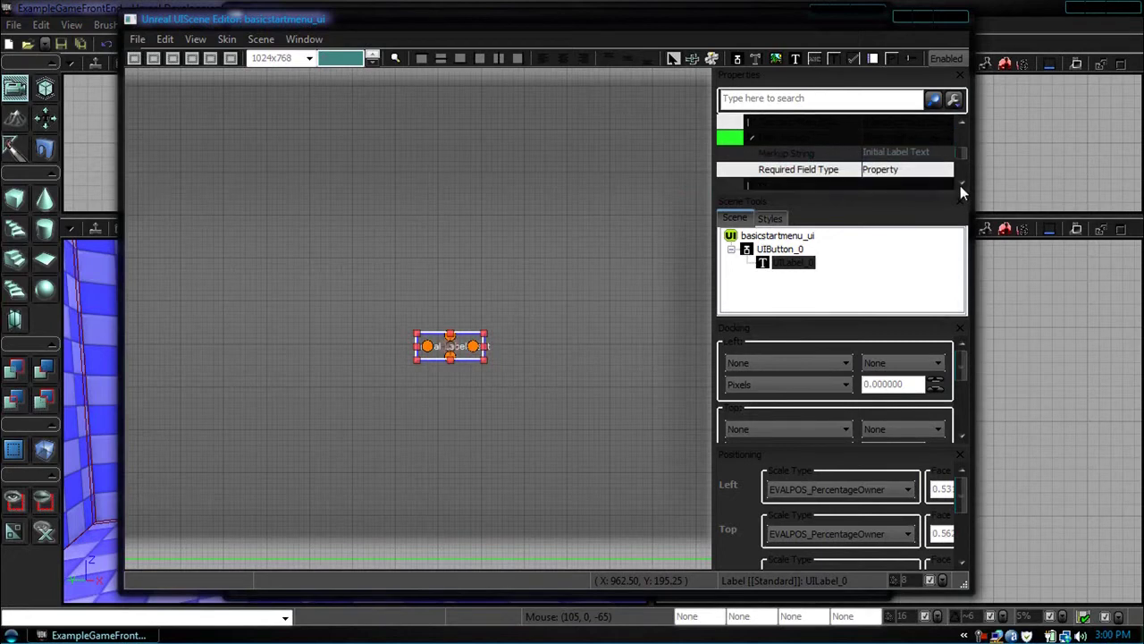
click(909, 154)
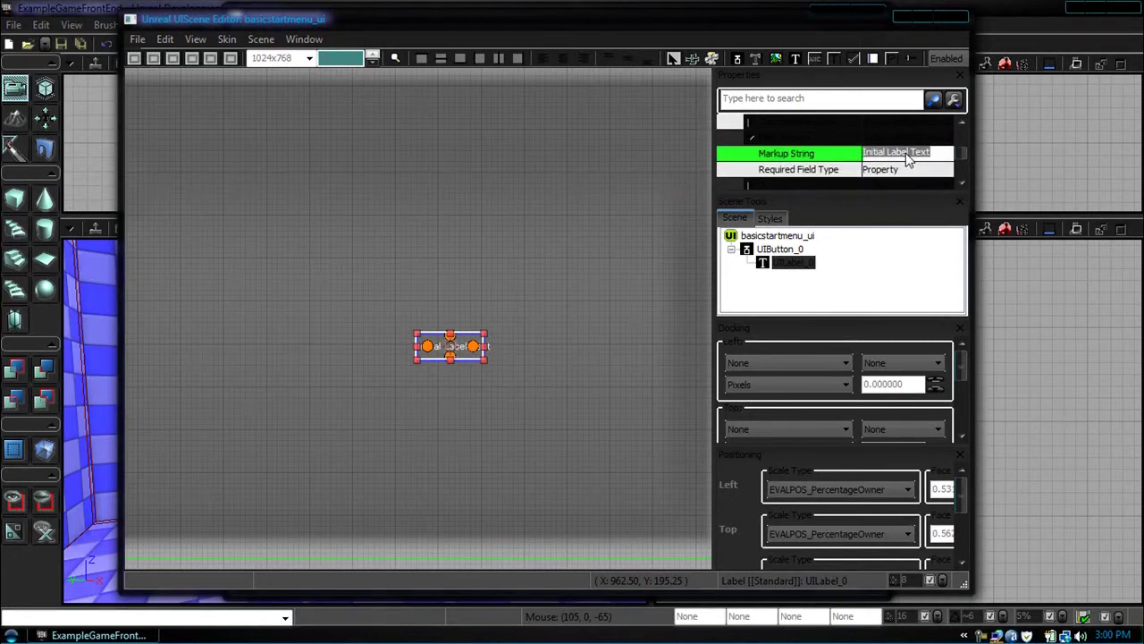
key(BackSpace)
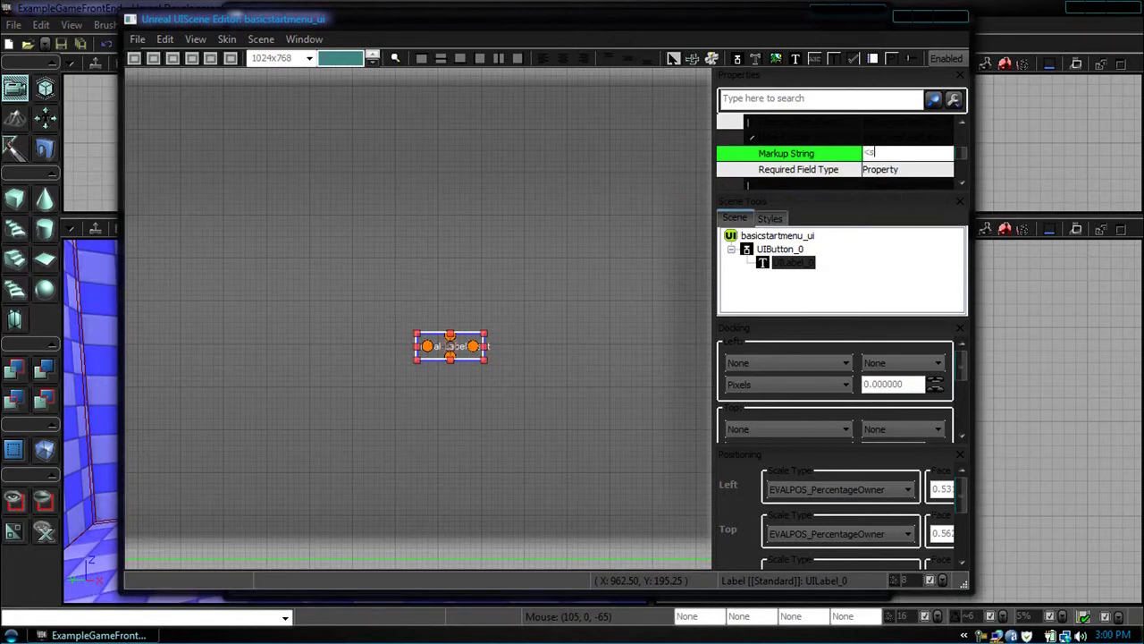
text(<strings:mygame)
text(.ExampleOfA)
text(Section.o)
text(1>)
key(Return)
Correct the Markup String ending from o1 to 01 and commit it.
drag(682, 178, 649, 176)
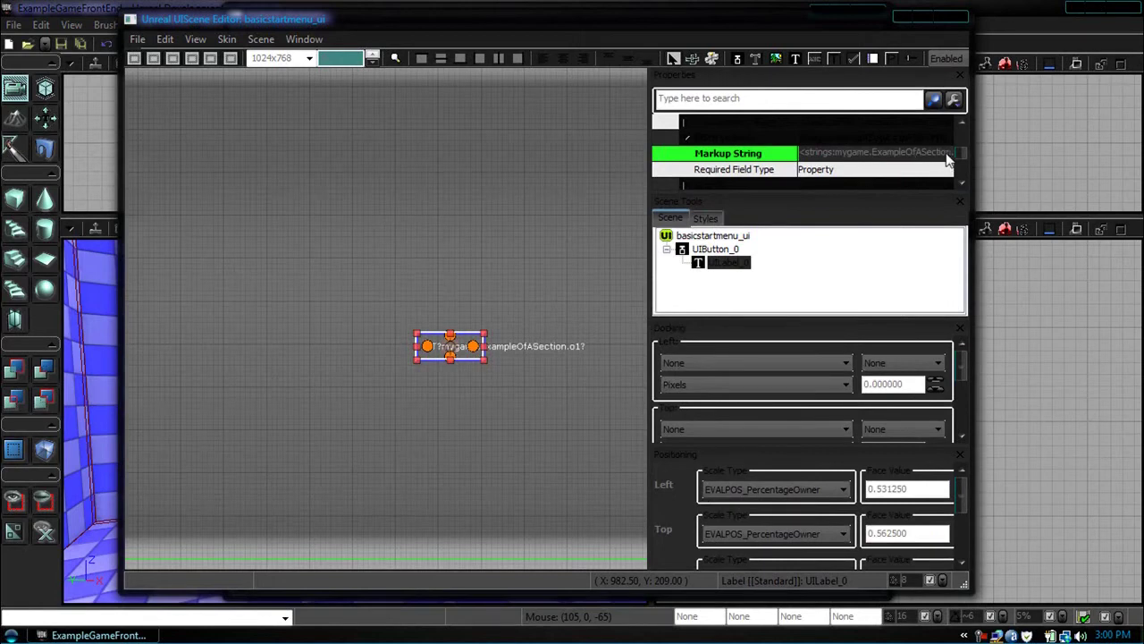
click(894, 159)
click(894, 159)
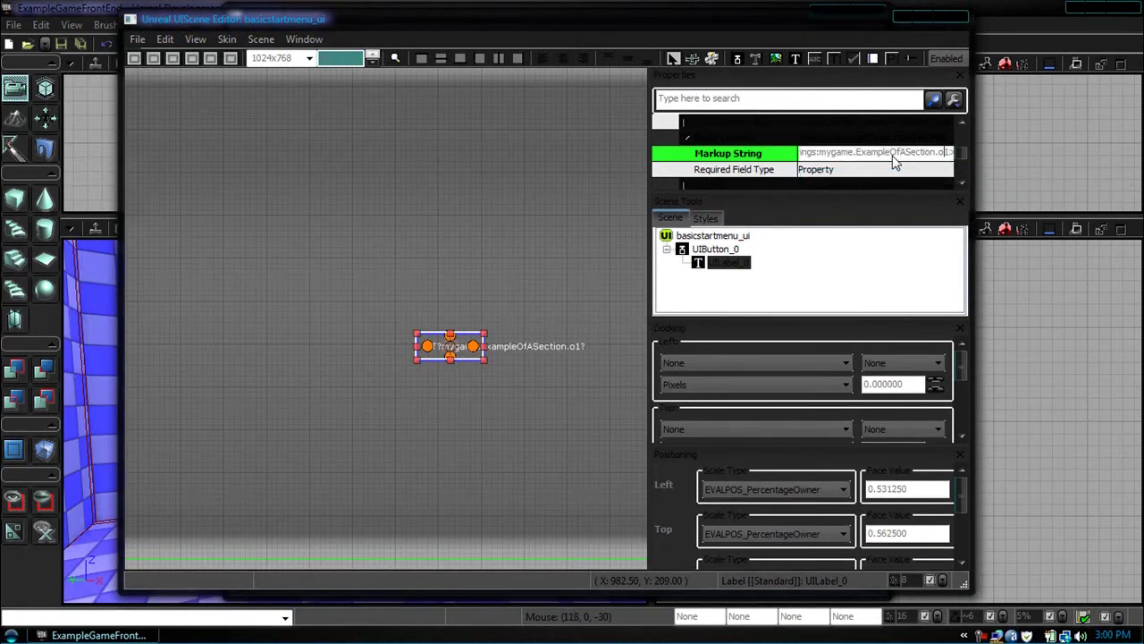
key(BackSpace)
key(BackSpace)
key(BackSpace)
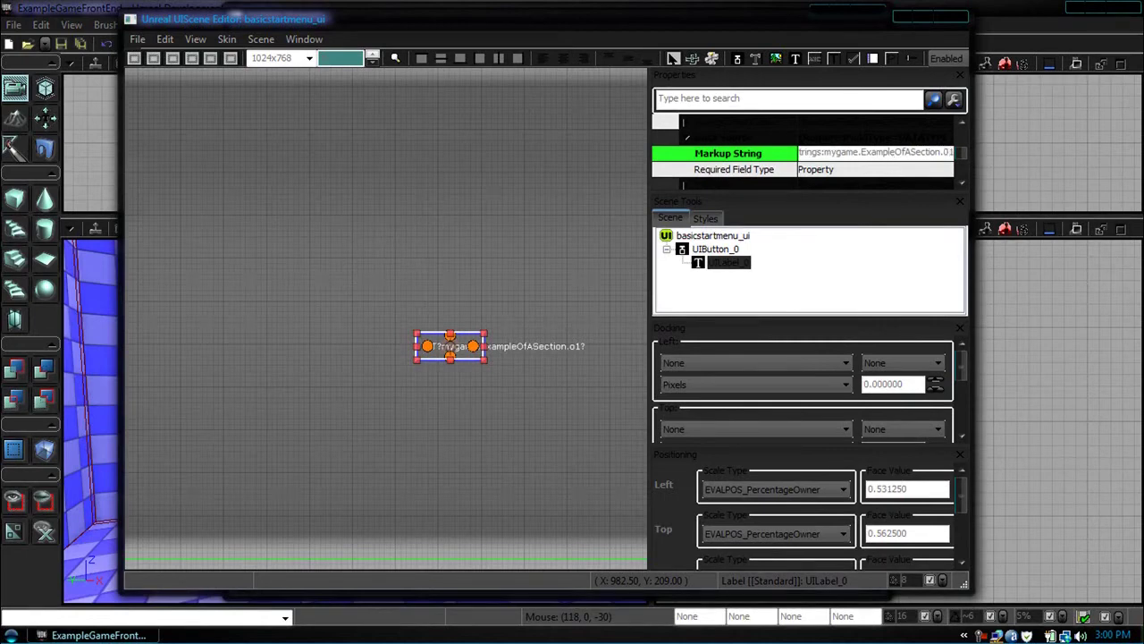
text(01)
key(Return)
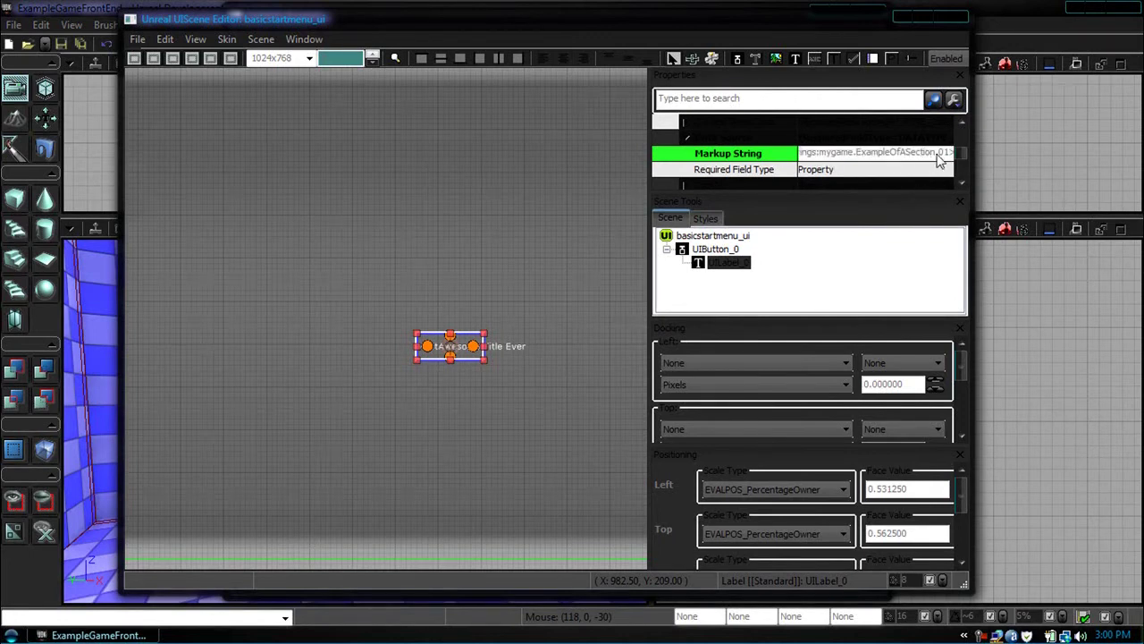
click(450, 355)
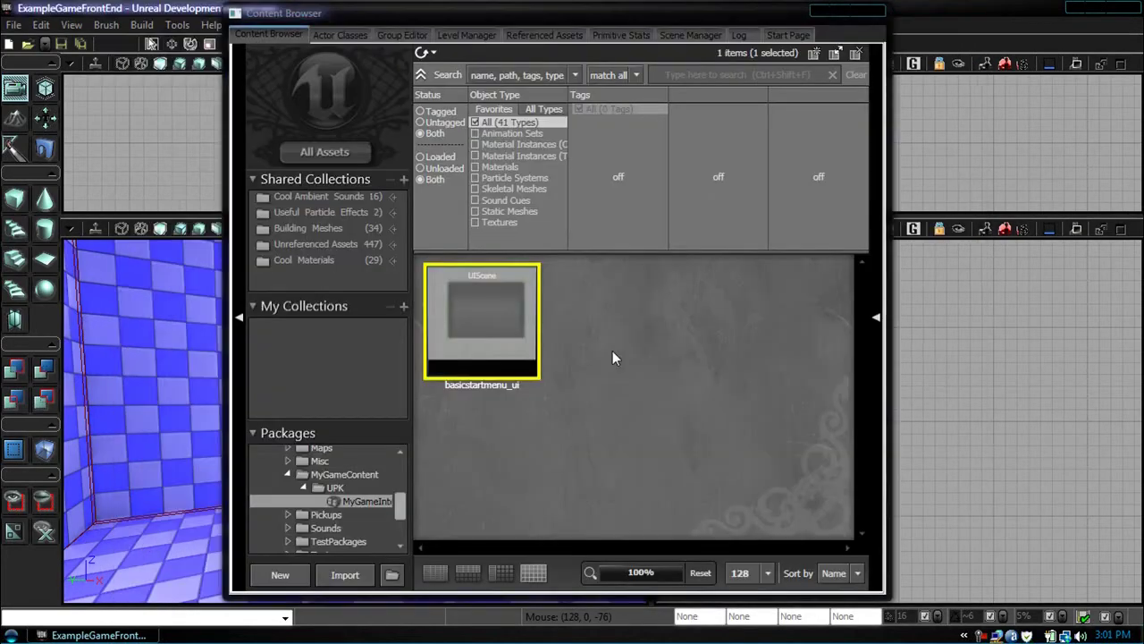
Save the package holding basicstartmenu_ui, close the Content Browser, and exit UDK saving changes.
right_click(494, 318)
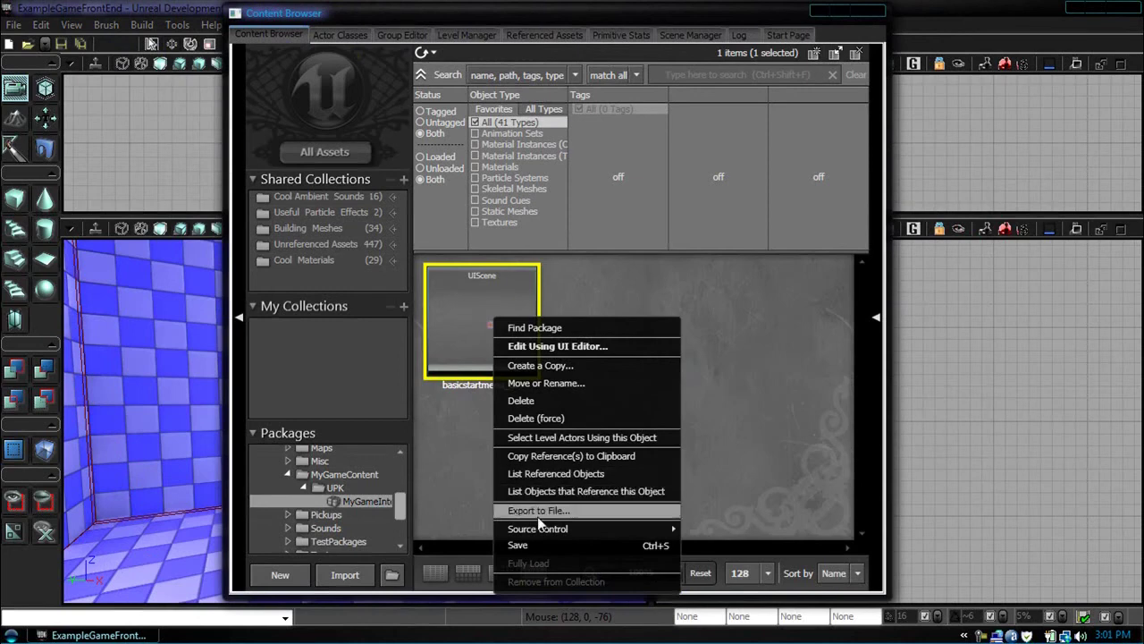
click(534, 546)
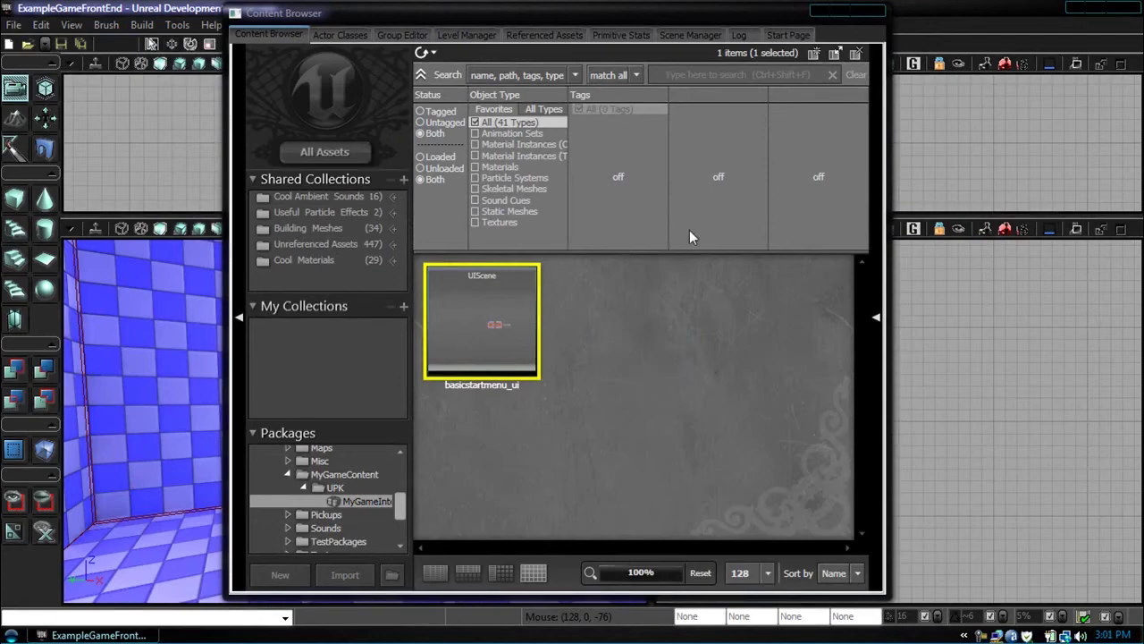
click(869, 10)
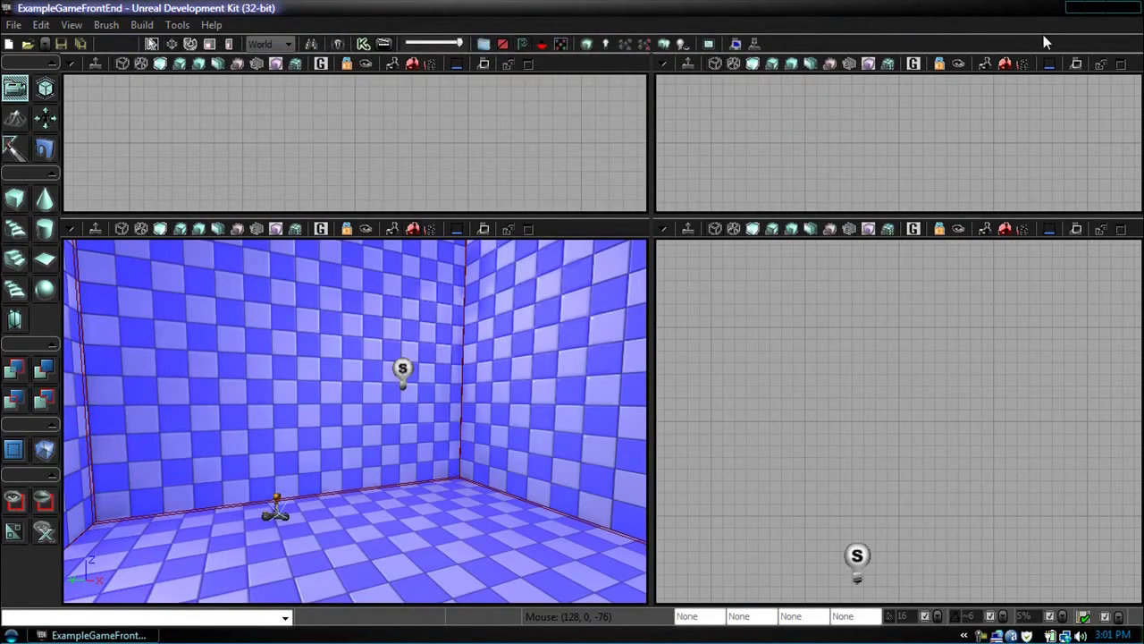
click(1125, 7)
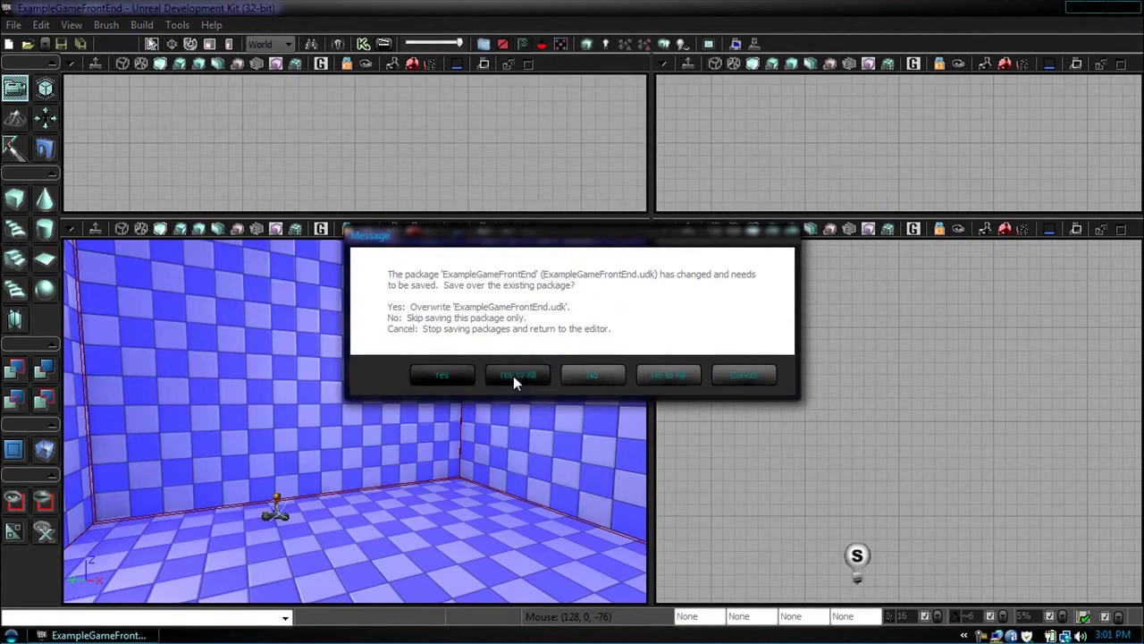
click(514, 379)
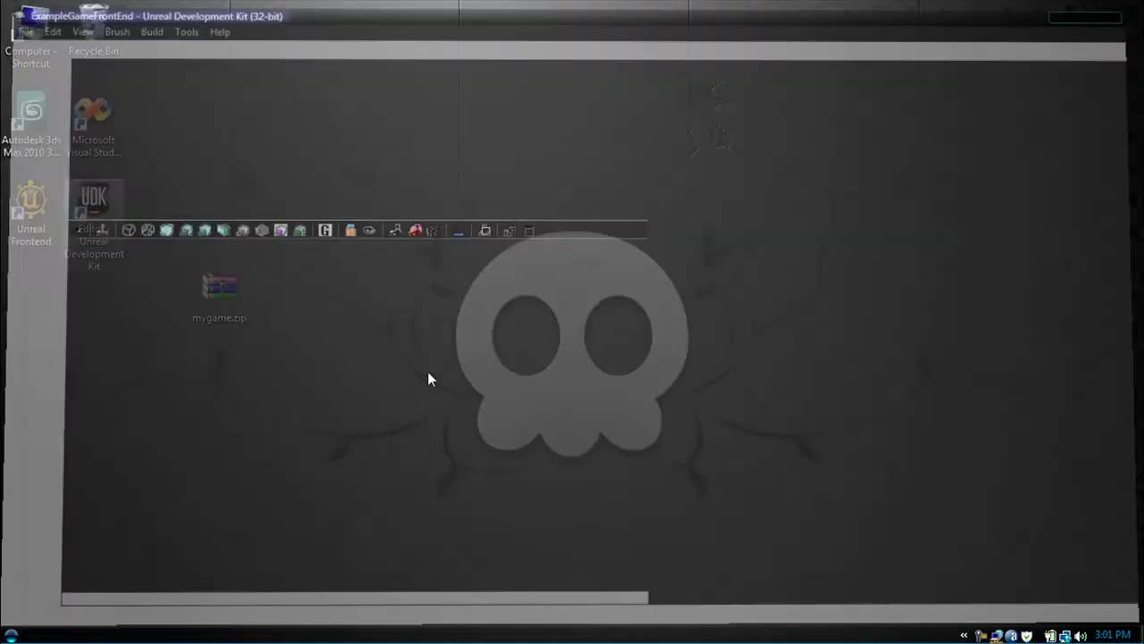
Browse from Computer to C:\UDK\UDK-2009-11\UTGame\Config.
key(super)
click(205, 431)
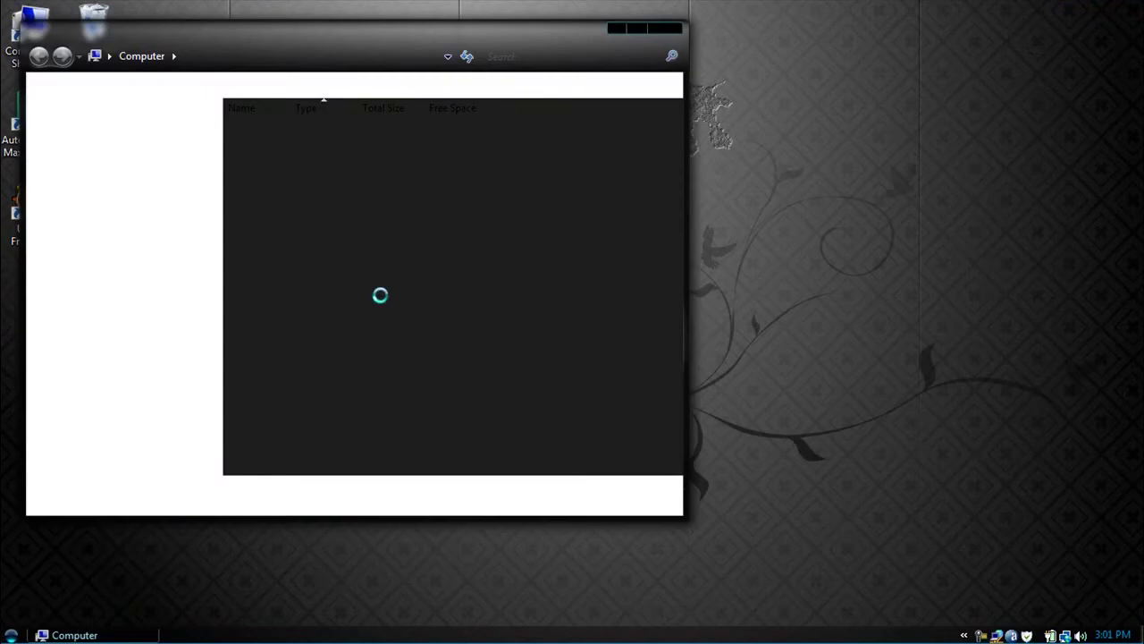
double_click(302, 166)
drag(364, 39, 557, 43)
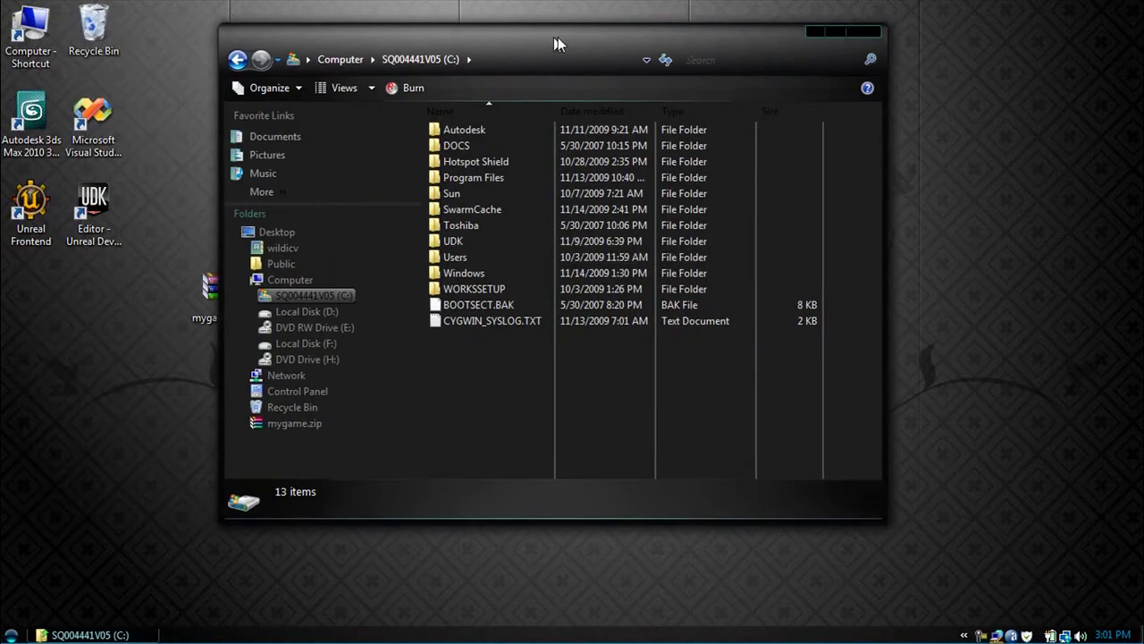
double_click(501, 242)
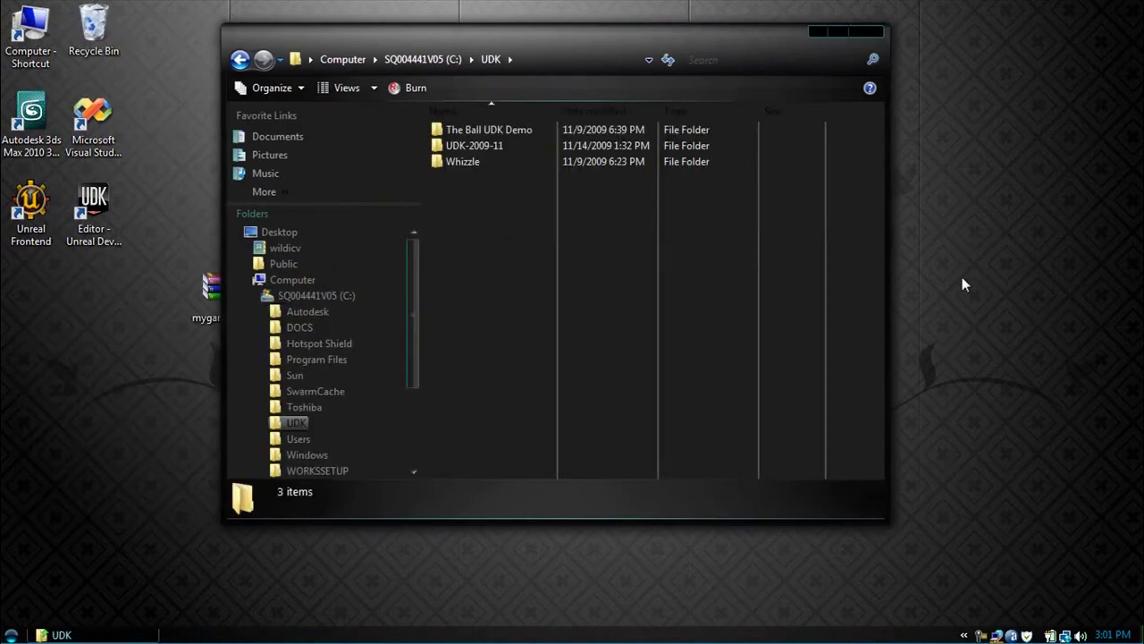
double_click(501, 145)
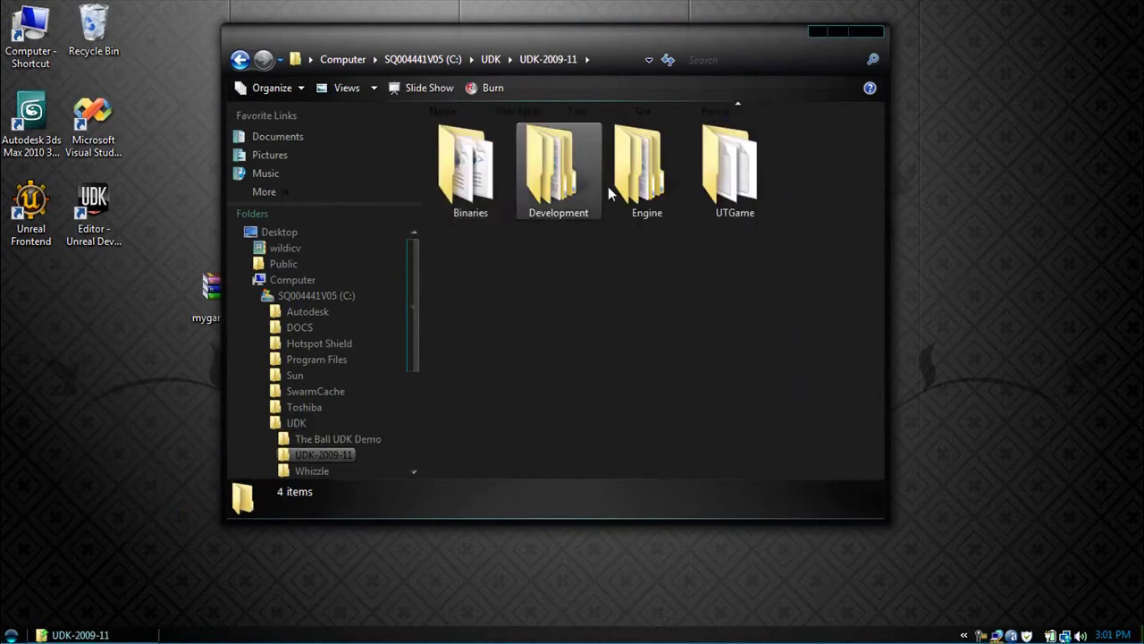
double_click(763, 197)
double_click(607, 168)
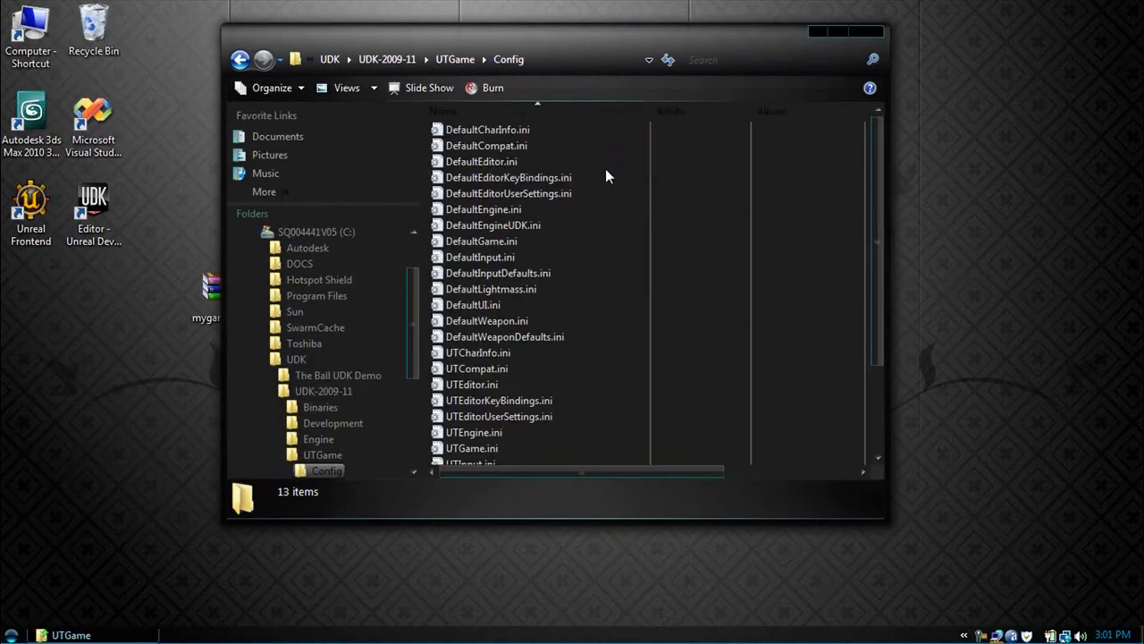
Check DefaultEngine.ini's file properties and close them with OK.
right_click(536, 211)
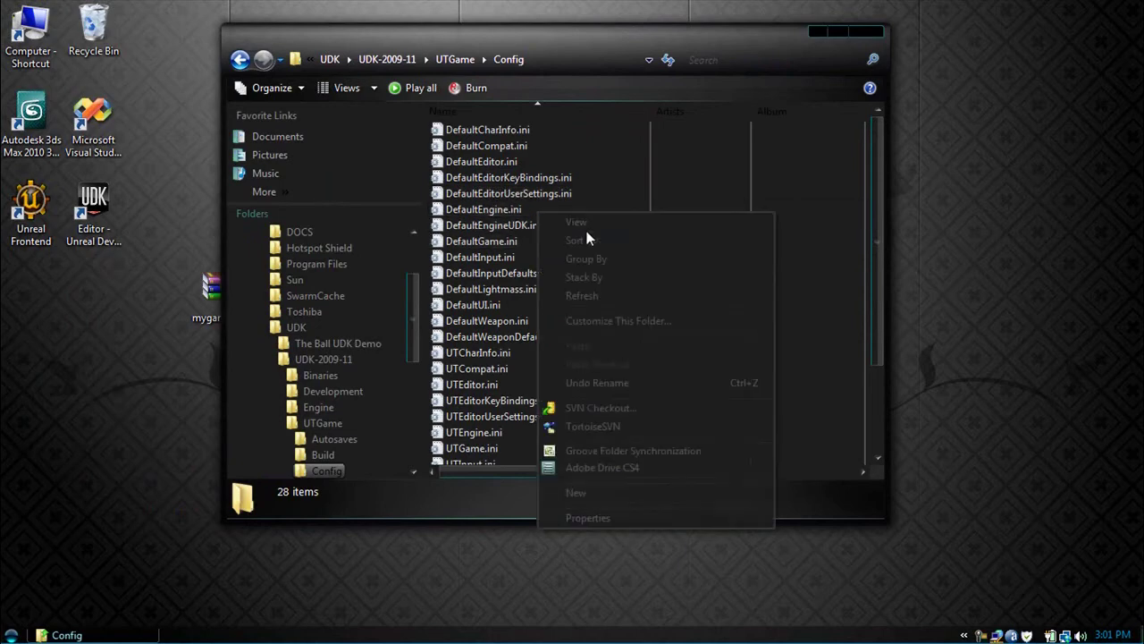
click(500, 211)
right_click(500, 210)
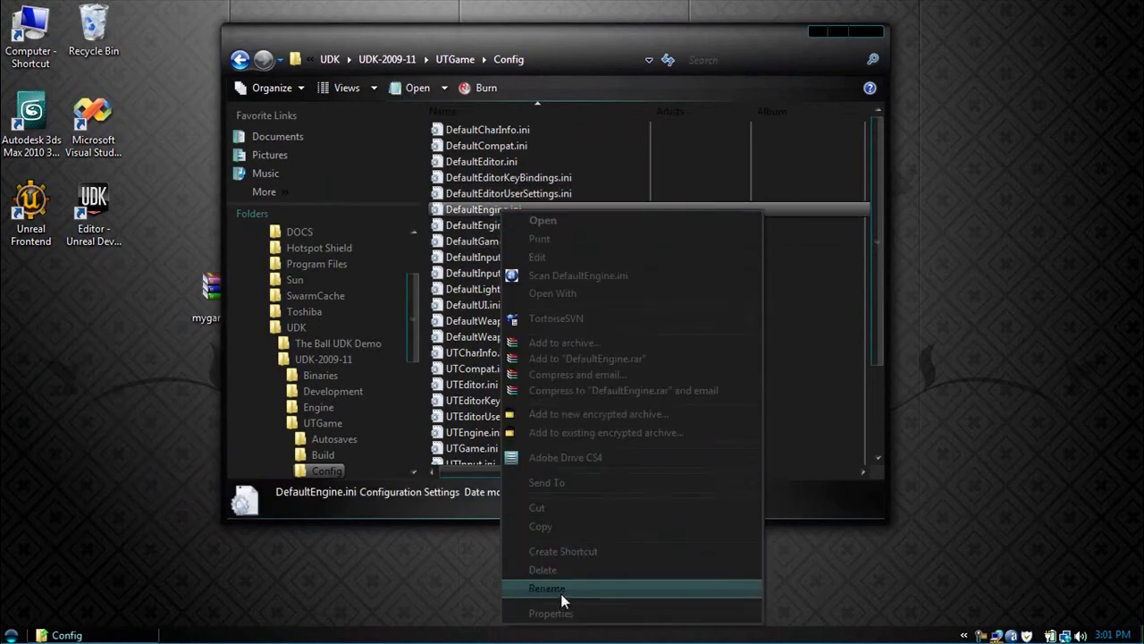
click(551, 613)
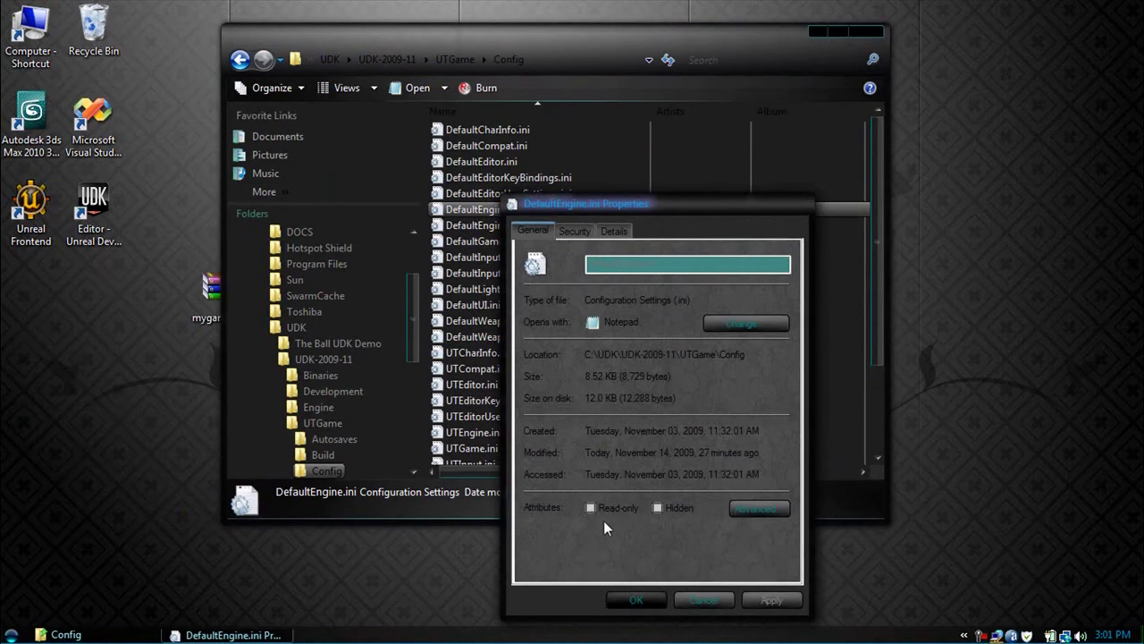
click(635, 600)
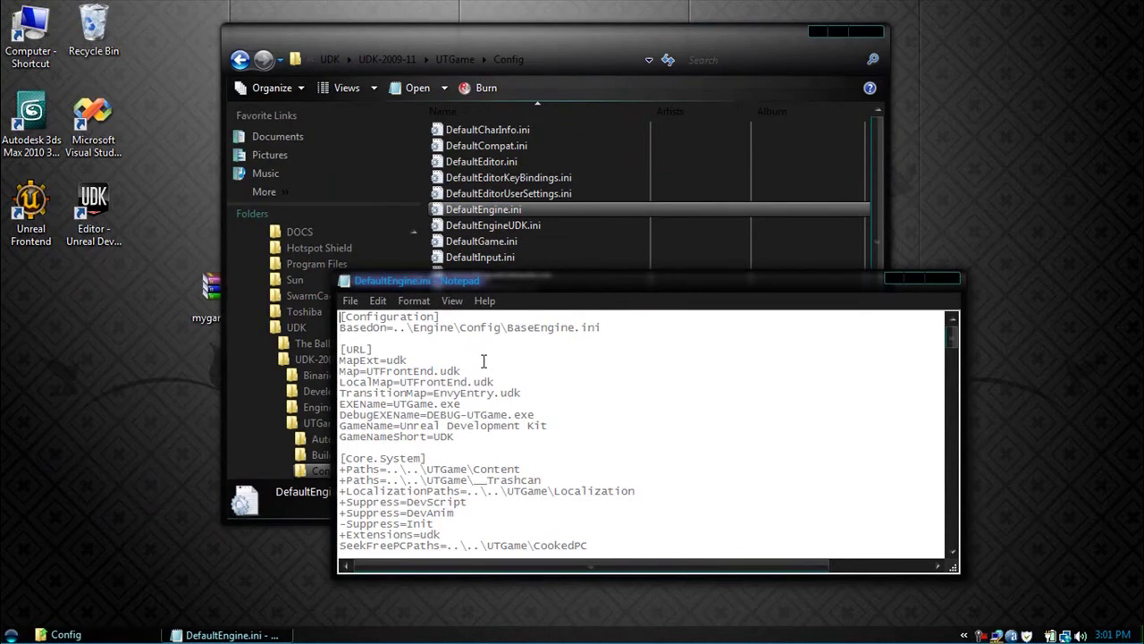
Replace UTFrontEnd with ExampleGameFrontEnd on both the Map= and LocalMap= lines.
drag(462, 371, 434, 371)
text(ExampleGameFrontEnd)
key(Down)
drag(366, 371, 493, 371)
key(ctrl+c)
click(492, 371)
text(m)
key(BackSpace)
mouse_move(494, 371)
mouse_down()
mouse_move(336, 372)
mouse_move(494, 382)
mouse_move(480, 379)
mouse_up()
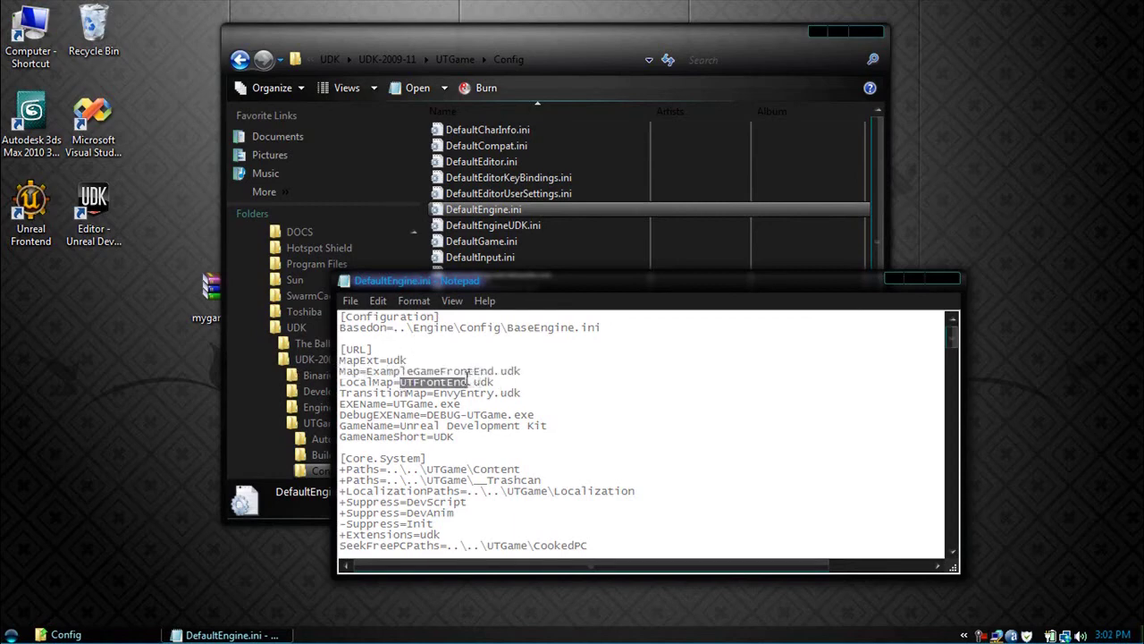
key(ctrl+v)
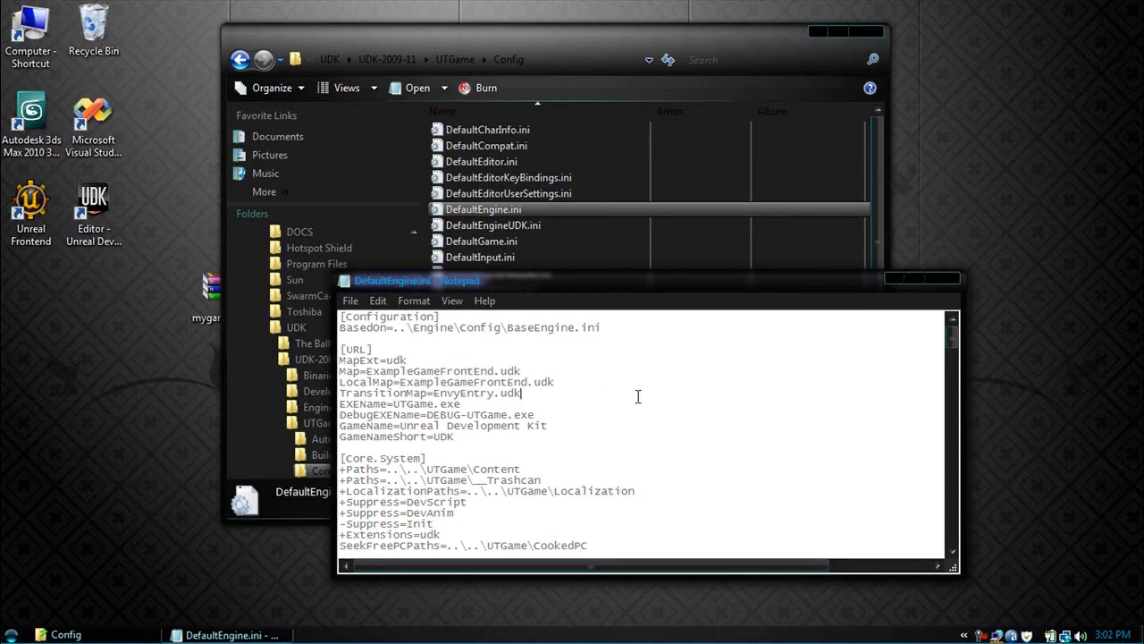
Search for Engine.PackagesToAlwaysCook to jump to that section.
key(ctrl+f)
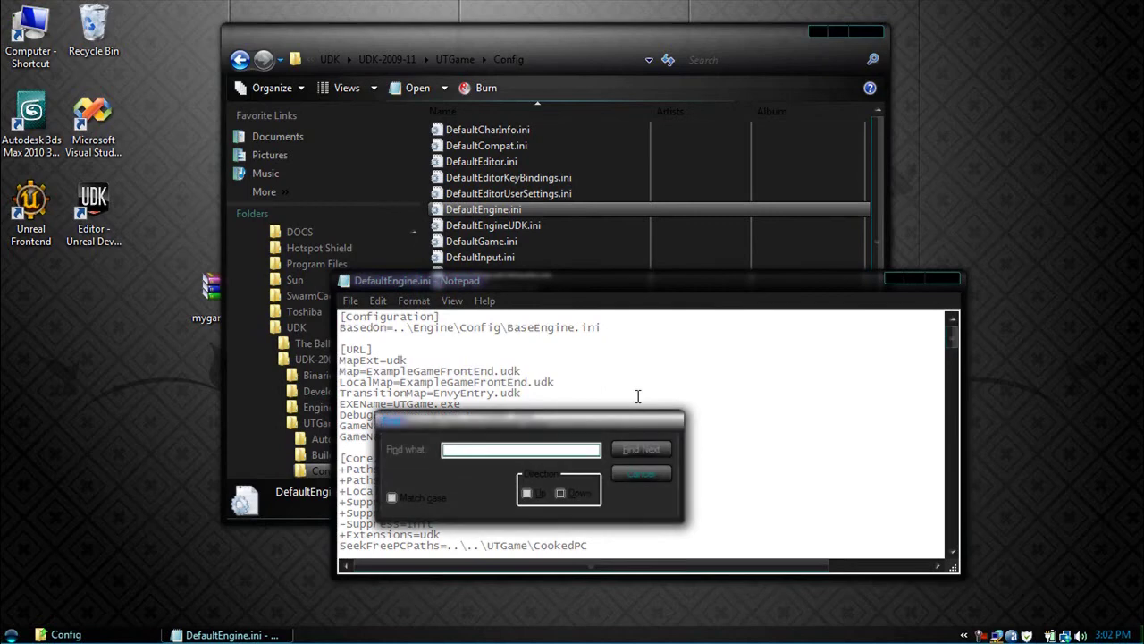
text(Engine)
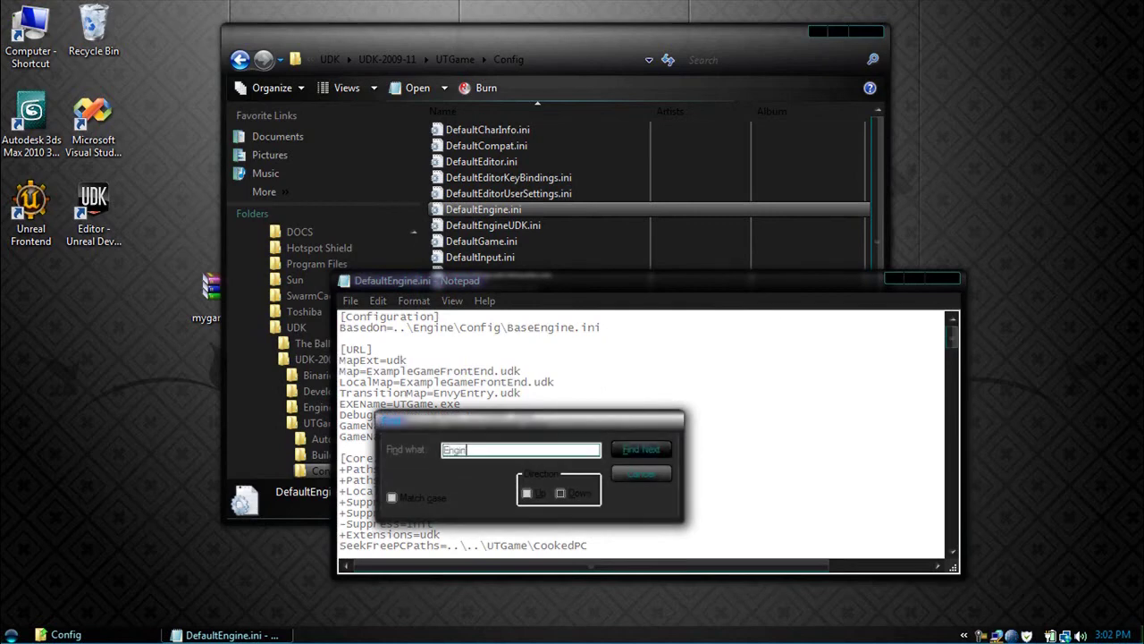
text(.)
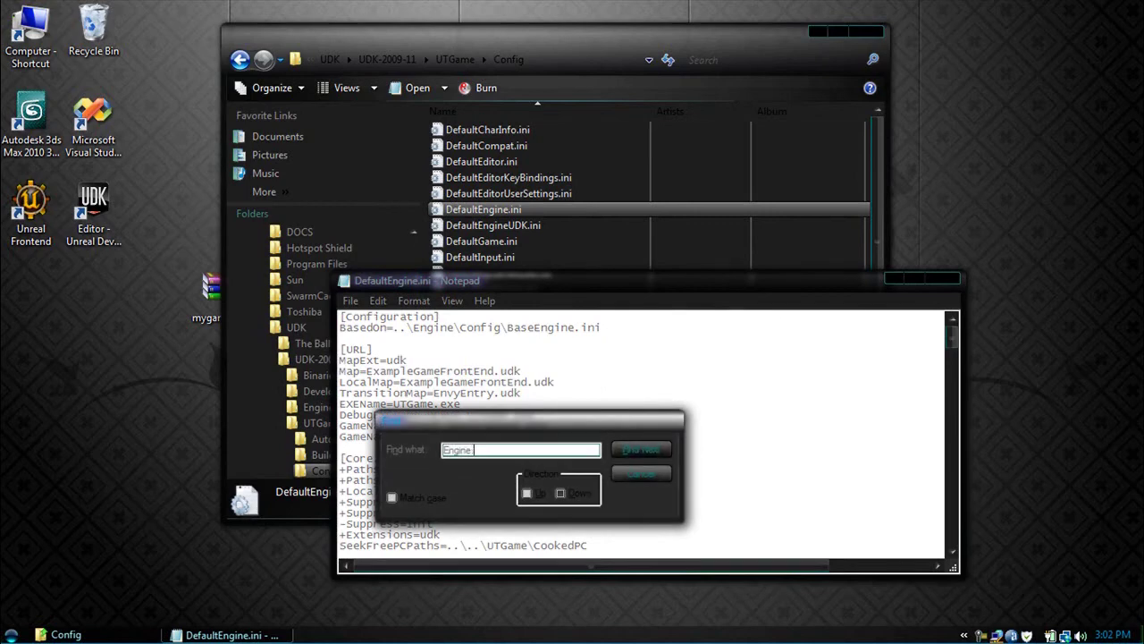
text(PackagesToAlwaysCook)
key(Return)
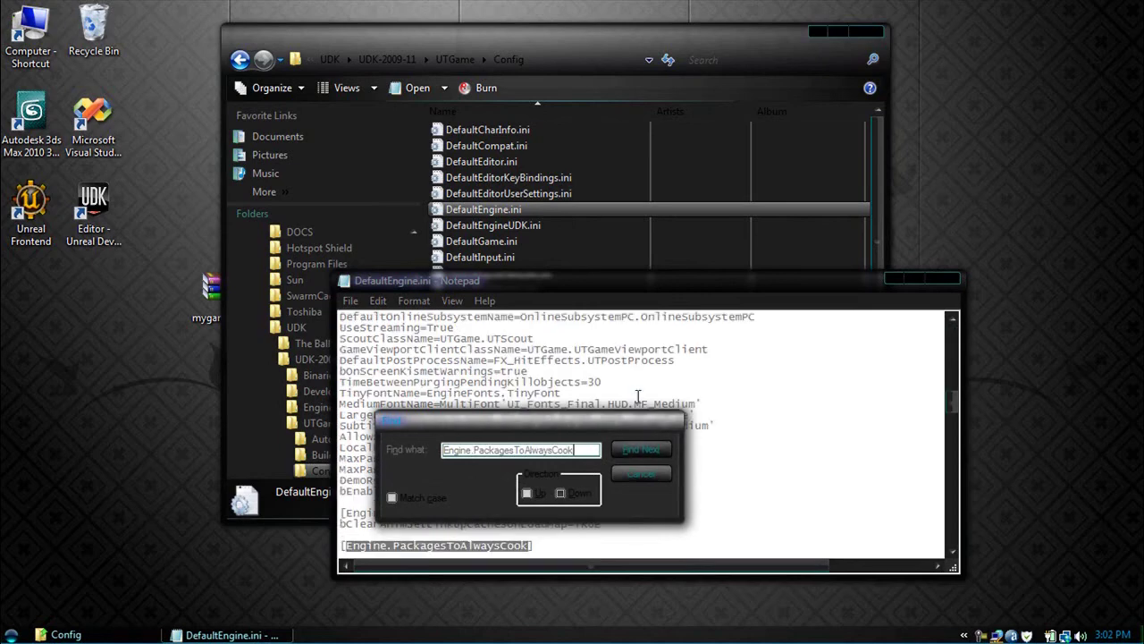
click(635, 469)
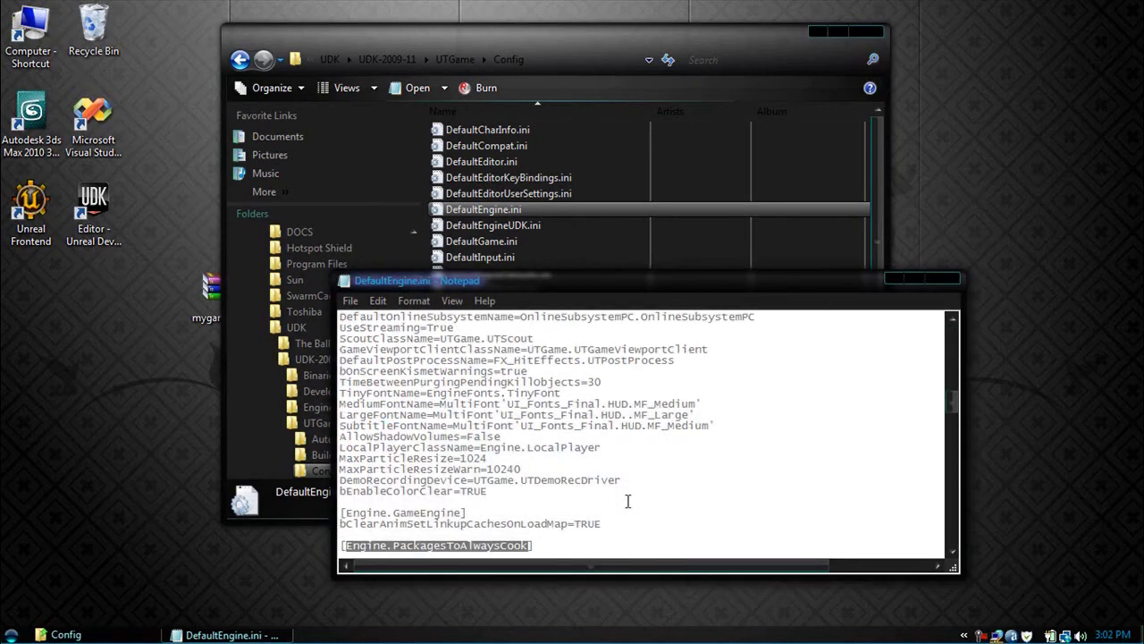
Add a new line +Package=MExampleGameFrontEnd after +Package=UTFrontEnd.
click(593, 528)
scroll(593, 528, down, 2)
click(501, 510)
key(Return)
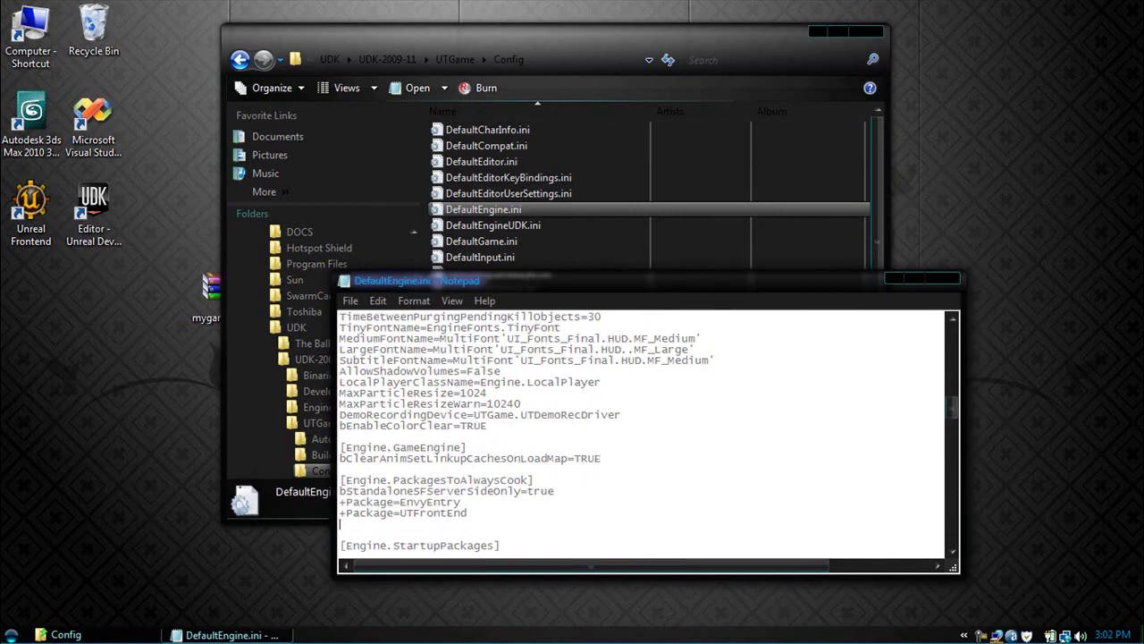
text(+)
text(Package=)
text(M)
text(ExampleGameFro)
text(ntEnd)
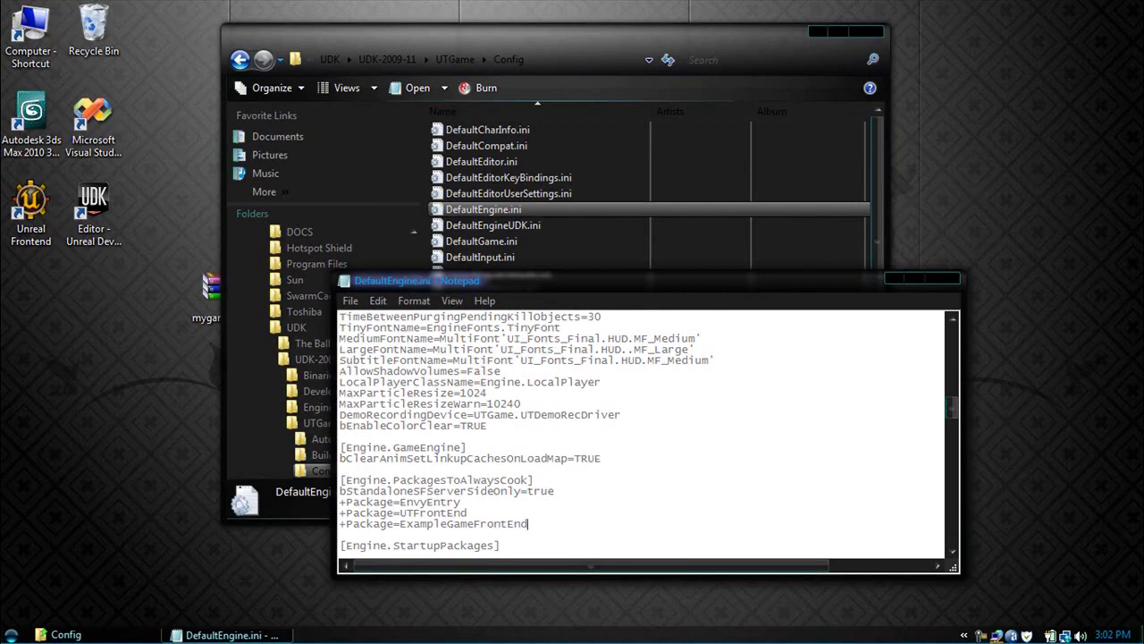
Add +Package=MyGameInterface after UI_Fonts_Final in [Engine.StartupPackages].
key(Down)
key(Down)
key(Down)
key(Down)
key(Down)
key(Down)
key(Down)
key(Down)
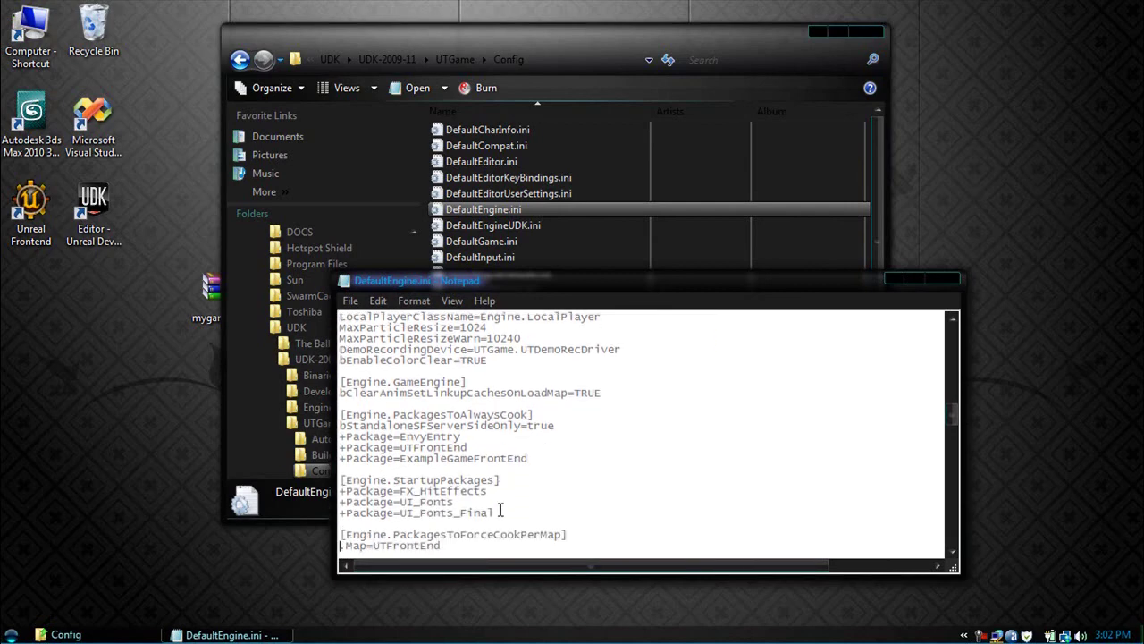
key(Up)
key(Up)
key(Return)
key(Up)
key(BackSpace)
key(Return)
text(+)
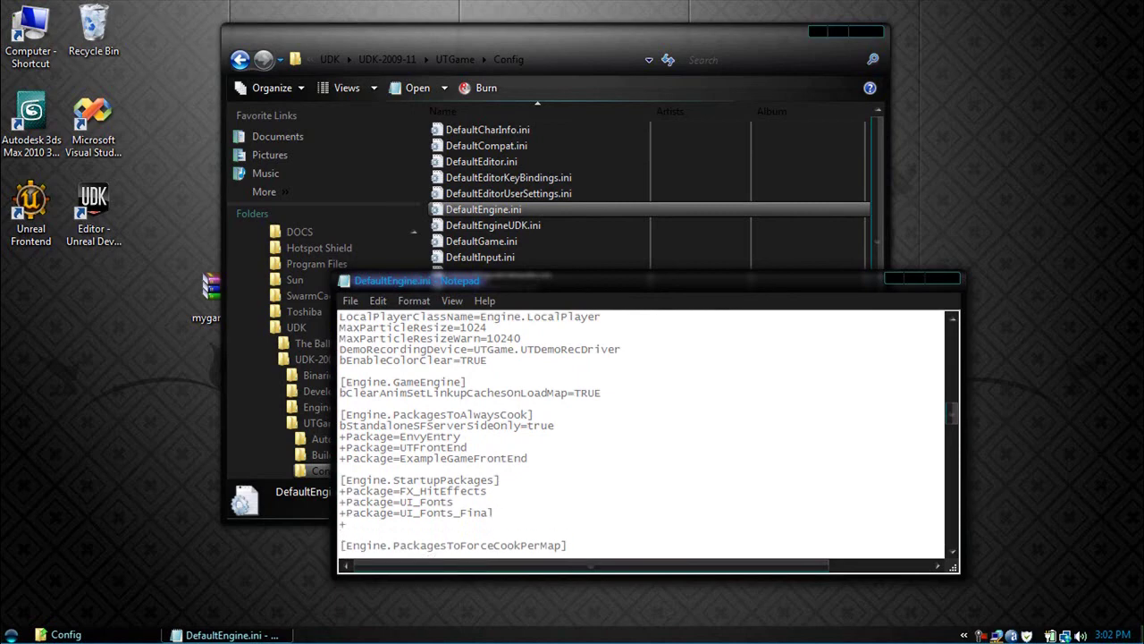
text(Package=MyGameInterface)
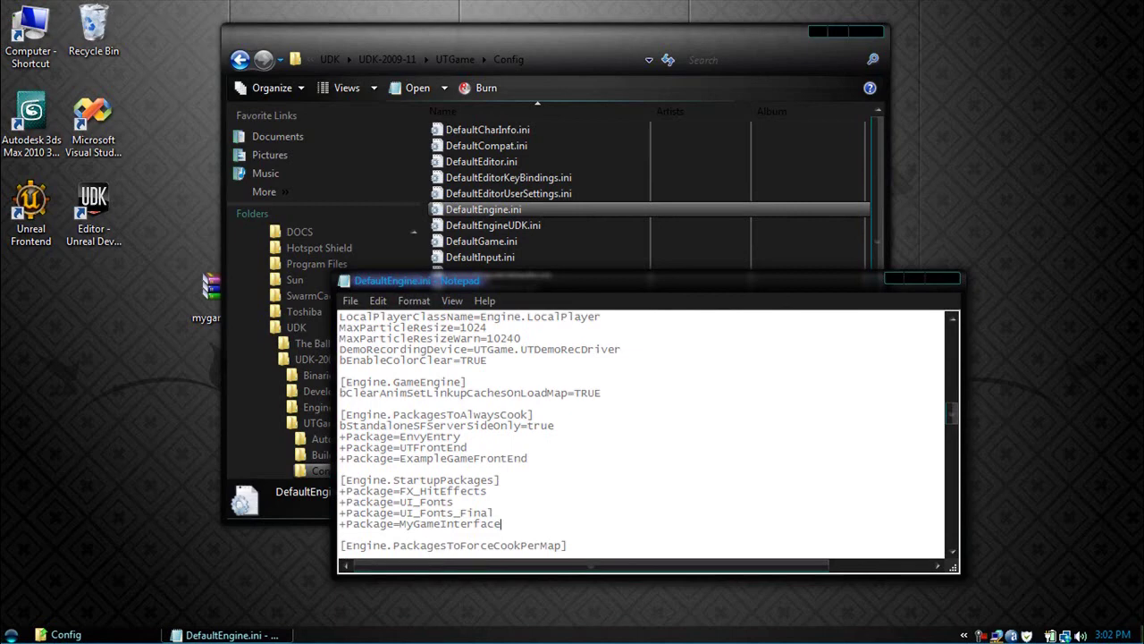
Move down past the ForceCookPerMap entries to the DataStoreClient section.
key(Down)
key(Down)
key(Down)
key(Down)
key(Down)
key(Down)
key(Down)
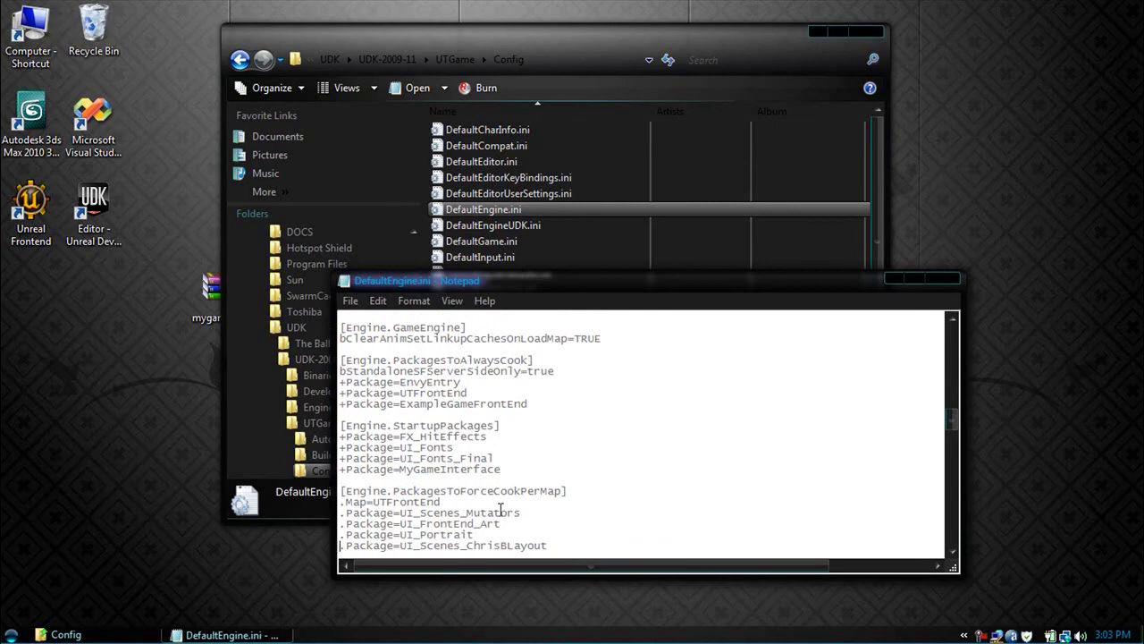
key(Down)
key(Down)
key(Down)
key(Down)
key(Down)
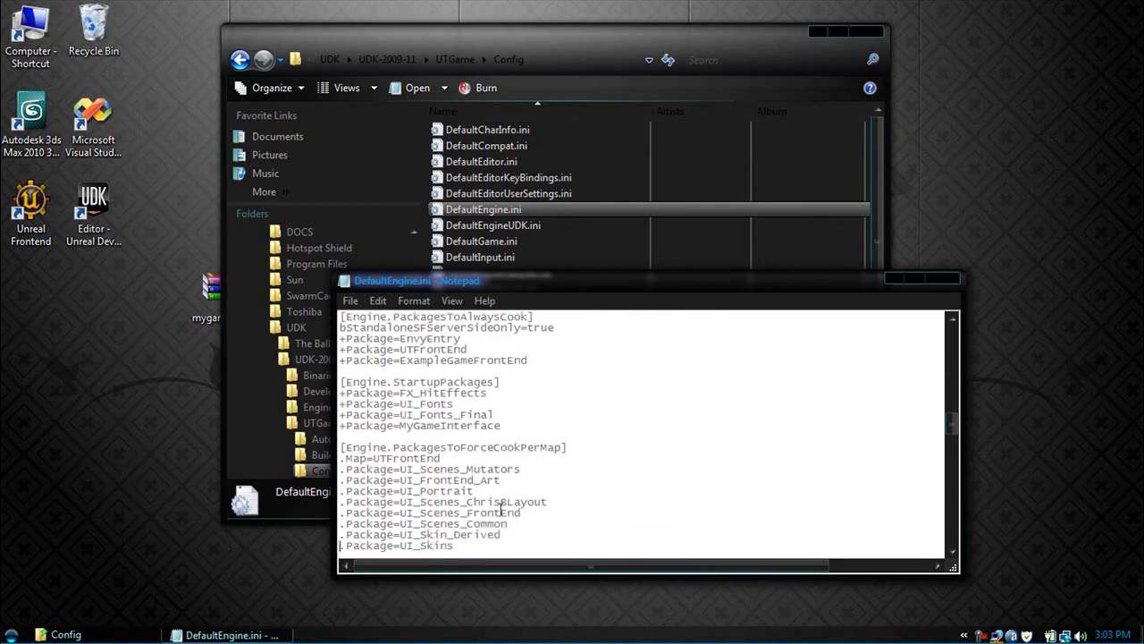
key(Down)
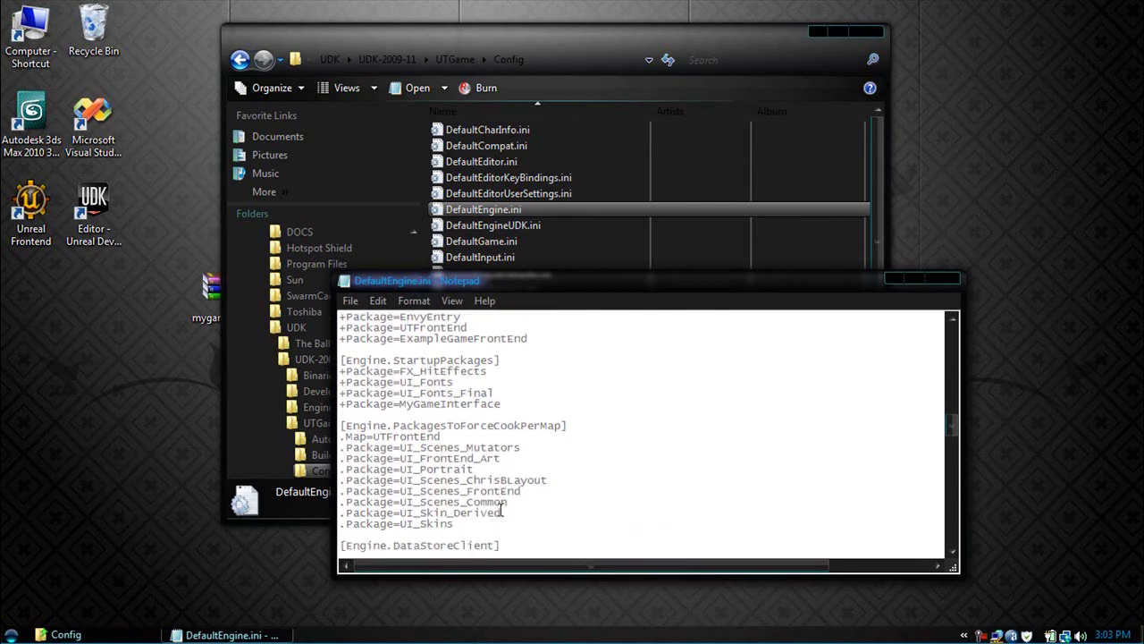